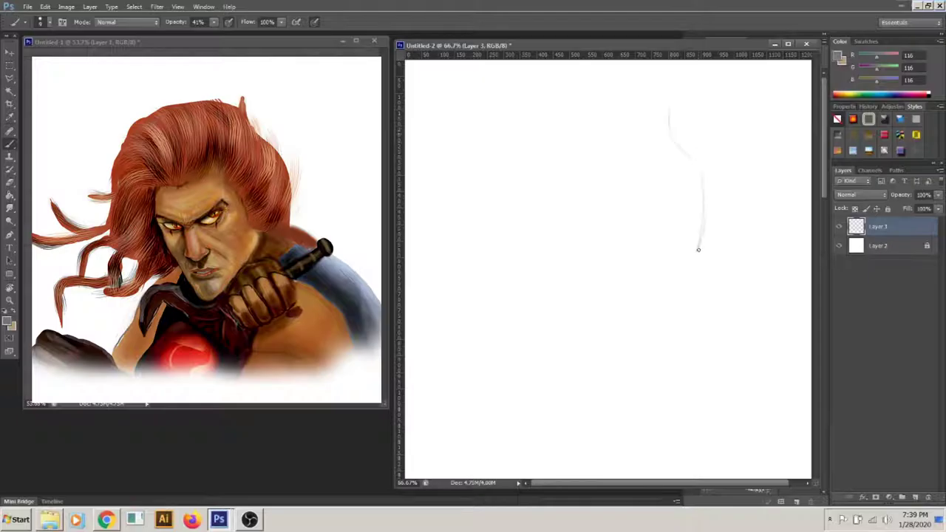
# Draw a faint 41%-opacity pencil line down the right side of the canvas on Layer 3.
pyautogui.moveTo(697, 249)
pyautogui.mouseDown()
pyautogui.moveTo(750, 298)
pyautogui.moveTo(716, 320)
pyautogui.moveTo(802, 462)
pyautogui.mouseUp()
# Shift the sketch up and left with Free Transform, then extend the long body outline downward.
pyautogui.hotkey('ctrl', 't')
pyautogui.moveTo(714, 277); pyautogui.dragTo(688, 235)
pyautogui.press('Return')
pyautogui.moveTo(773, 353); pyautogui.dragTo(746, 478)
pyautogui.moveTo(700, 283); pyautogui.dragTo(686, 294)
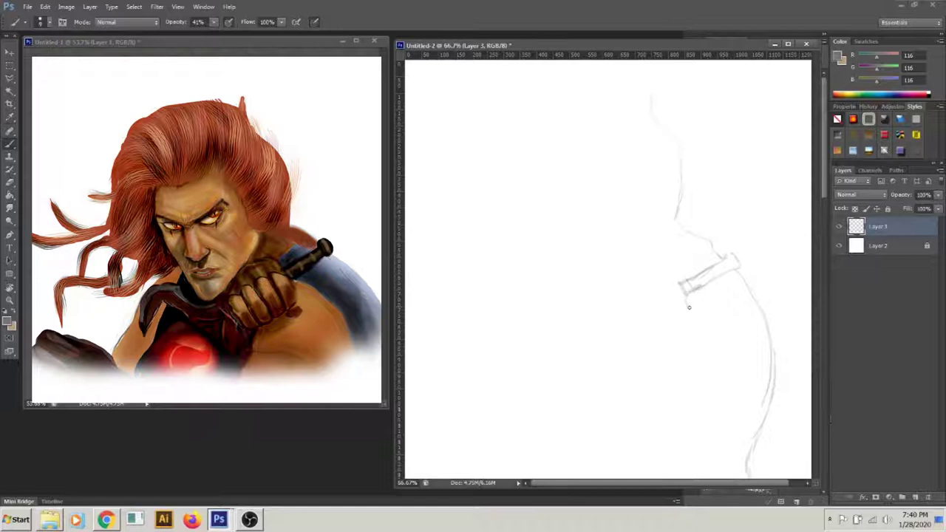
# Sketch the fist gripping the sword hilt and the round shape below it.
pyautogui.moveTo(623, 270); pyautogui.dragTo(684, 290)
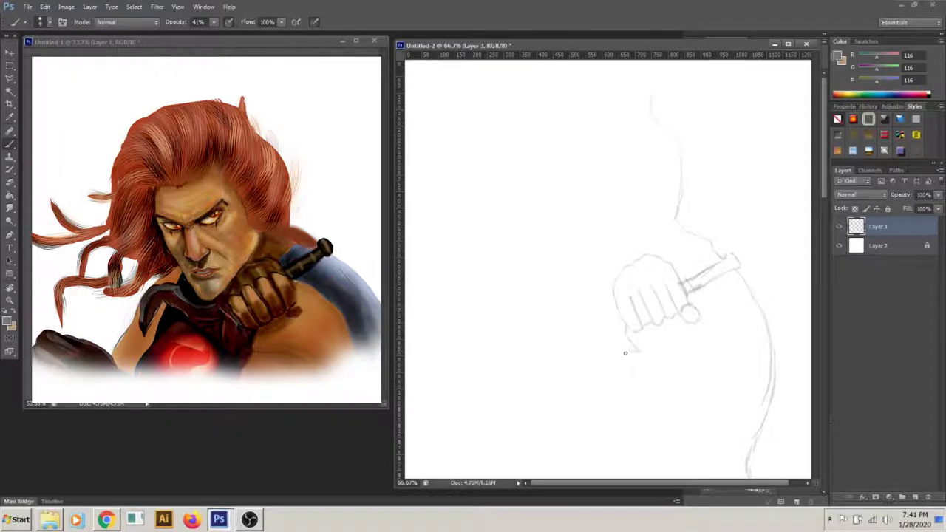
pyautogui.moveTo(545, 303); pyautogui.dragTo(578, 311)
pyautogui.moveTo(569, 385); pyautogui.dragTo(554, 335)
pyautogui.moveTo(653, 75); pyautogui.dragTo(651, 109)
# Rough in the head outline and the flowing hair strands beside it.
pyautogui.moveTo(526, 94)
pyautogui.mouseDown()
pyautogui.moveTo(506, 137)
pyautogui.moveTo(436, 175)
pyautogui.mouseUp()
pyautogui.moveTo(484, 204)
pyautogui.mouseDown()
pyautogui.moveTo(450, 240)
pyautogui.moveTo(476, 252)
pyautogui.moveTo(415, 280)
pyautogui.mouseUp()
pyautogui.moveTo(433, 251); pyautogui.dragTo(475, 258)
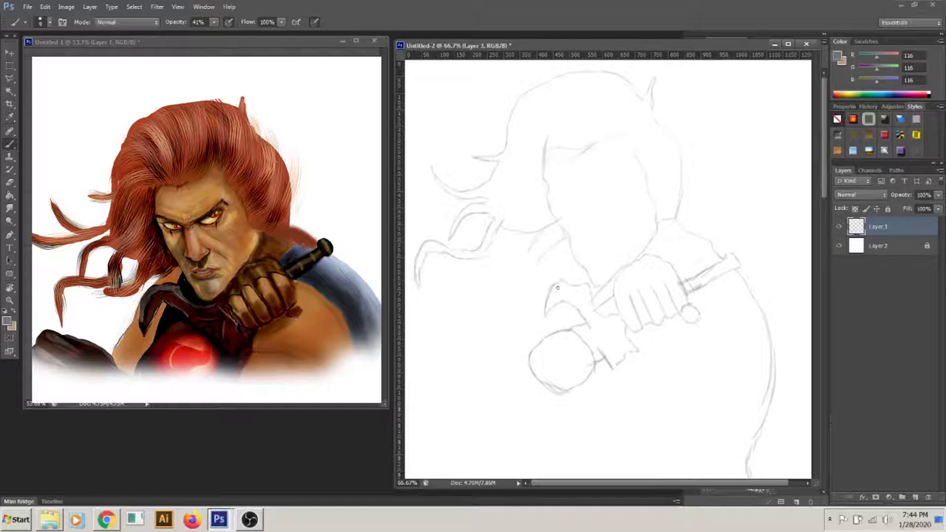
# Outline the round chest emblem with curved lines around it.
pyautogui.moveTo(520, 278); pyautogui.dragTo(467, 339)
pyautogui.moveTo(576, 314)
pyautogui.mouseDown()
pyautogui.moveTo(536, 331)
pyautogui.moveTo(566, 395)
pyautogui.mouseUp()
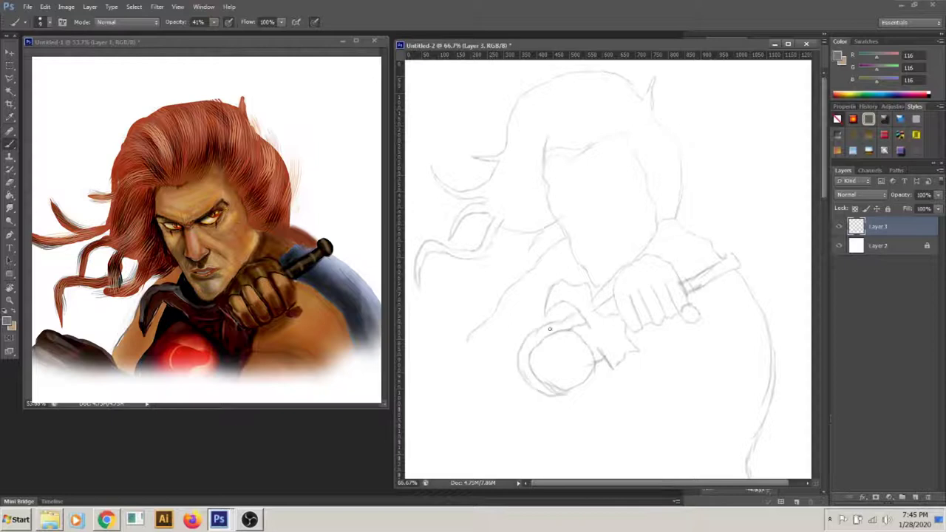
pyautogui.moveTo(535, 263)
pyautogui.mouseDown()
pyautogui.moveTo(511, 307)
pyautogui.moveTo(538, 324)
pyautogui.moveTo(518, 371)
pyautogui.mouseUp()
# Scale the whole sketch up and shift it right with Free Transform.
pyautogui.hotkey('ctrl', 't')
pyautogui.moveTo(770, 473); pyautogui.dragTo(736, 420)
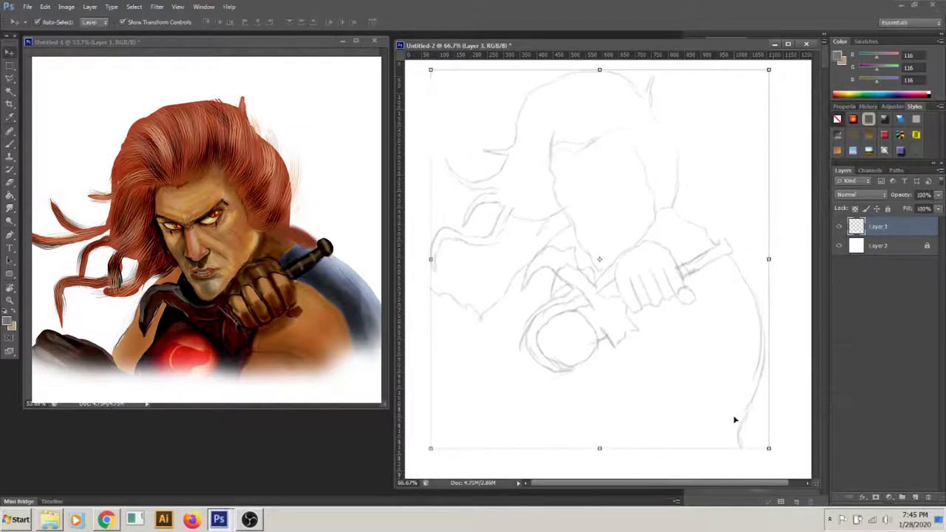
pyautogui.press('Return')
# Sketch the crossed lower arm with strokes at the lower left.
pyautogui.moveTo(414, 311); pyautogui.dragTo(417, 353)
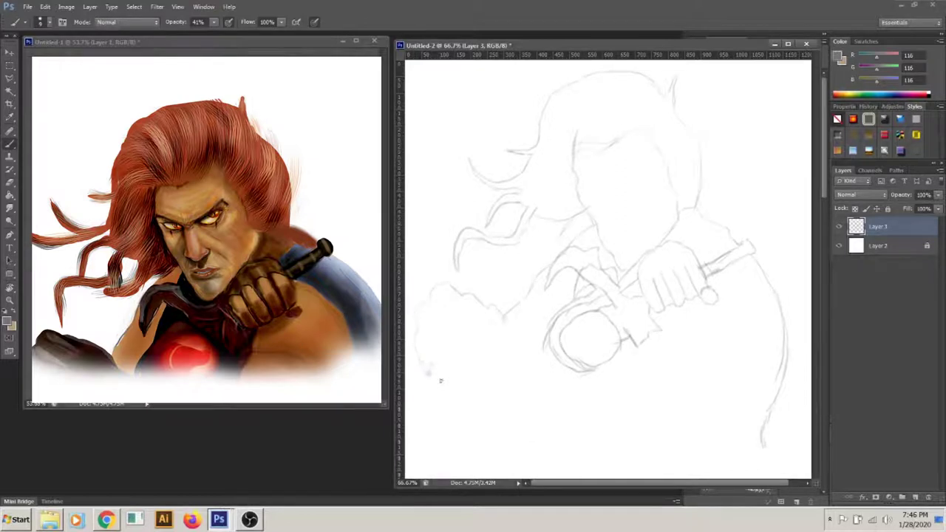
pyautogui.moveTo(485, 424); pyautogui.dragTo(538, 472)
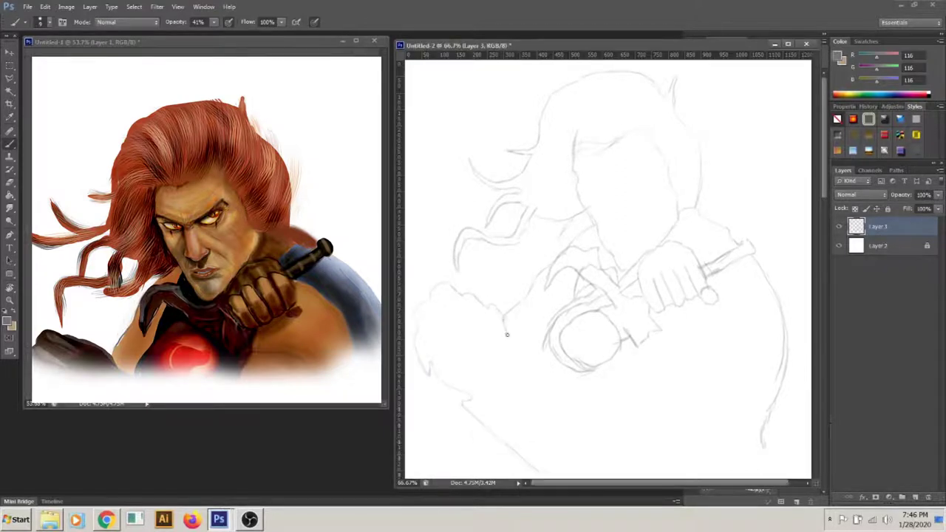
pyautogui.moveTo(589, 452); pyautogui.dragTo(586, 473)
pyautogui.moveTo(517, 341); pyautogui.dragTo(479, 382)
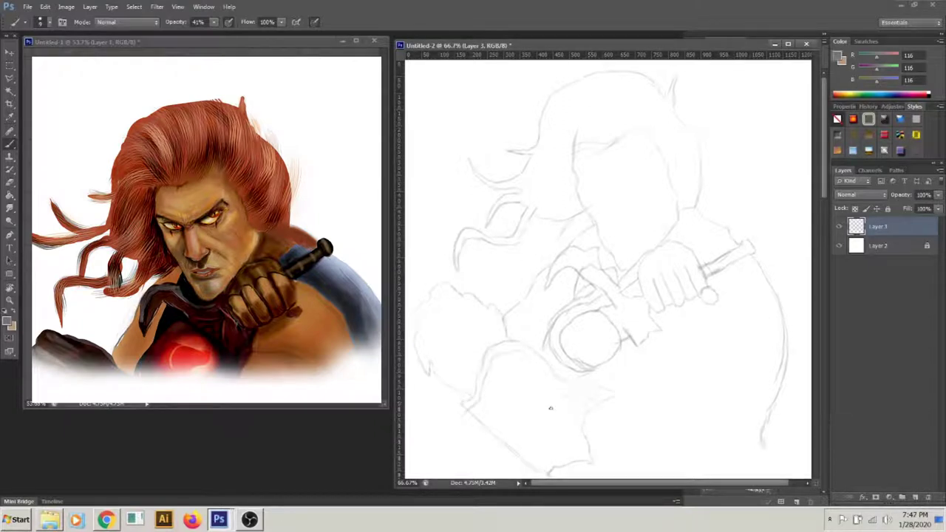
pyautogui.moveTo(545, 454); pyautogui.dragTo(529, 439)
# Add torso and arm contour curves along the figure's right side and below the grip.
pyautogui.moveTo(755, 311)
pyautogui.mouseDown()
pyautogui.moveTo(763, 371)
pyautogui.moveTo(708, 421)
pyautogui.mouseUp()
pyautogui.moveTo(675, 344); pyautogui.dragTo(610, 390)
pyautogui.moveTo(733, 416); pyautogui.dragTo(664, 469)
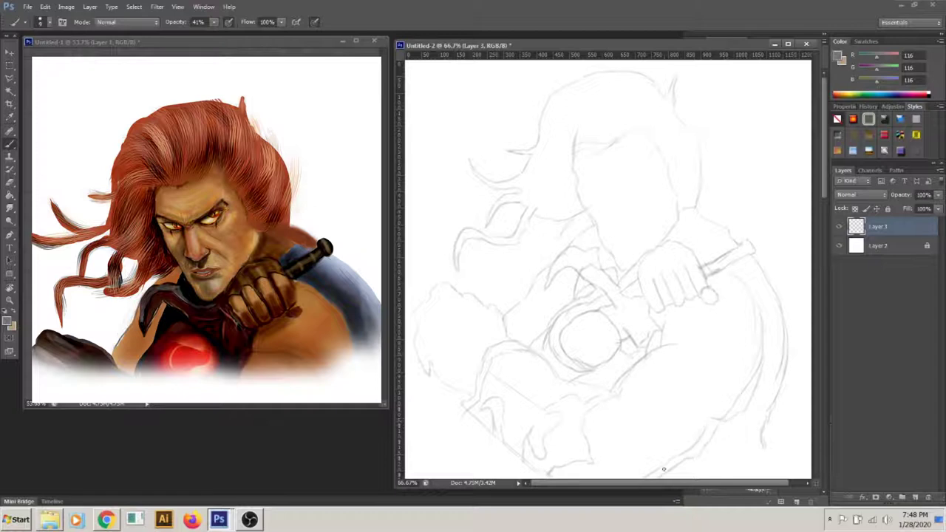
pyautogui.moveTo(792, 368); pyautogui.dragTo(795, 406)
pyautogui.moveTo(773, 285); pyautogui.dragTo(794, 375)
pyautogui.moveTo(782, 303); pyautogui.dragTo(787, 478)
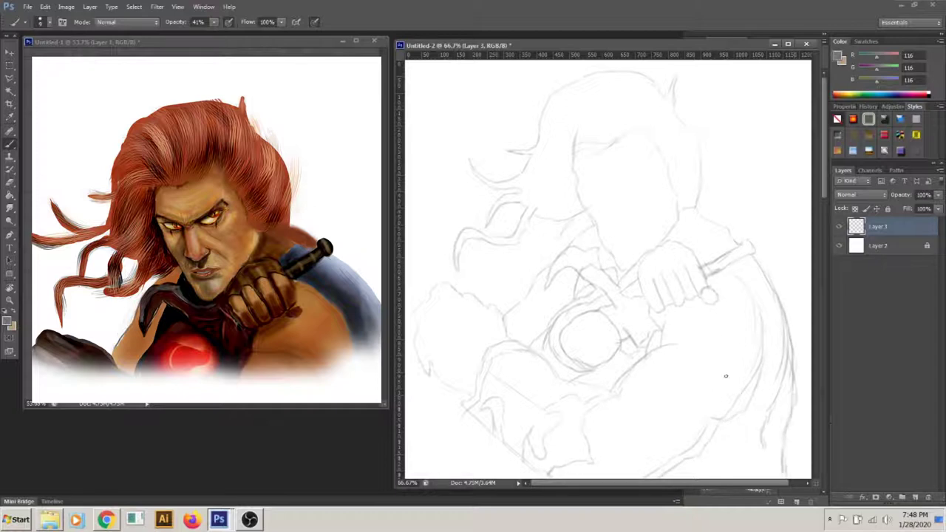
# Add the neck line and short strokes beside the arm and head.
pyautogui.moveTo(477, 317); pyautogui.dragTo(461, 300)
pyautogui.moveTo(583, 205); pyautogui.dragTo(610, 252)
pyautogui.hscroll(1, 553, 191)
pyautogui.moveTo(695, 190); pyautogui.dragTo(695, 145)
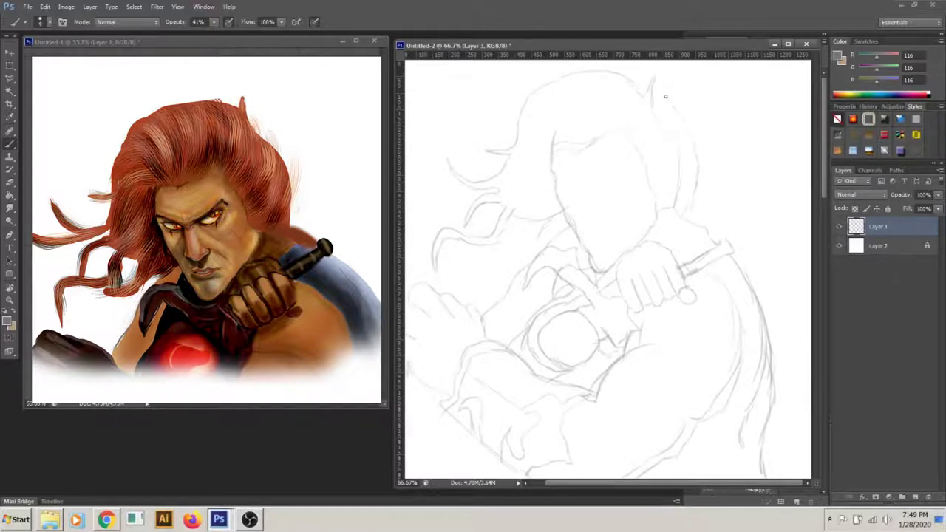
# Darken the left and right contours of the face with the brush.
pyautogui.press('e')
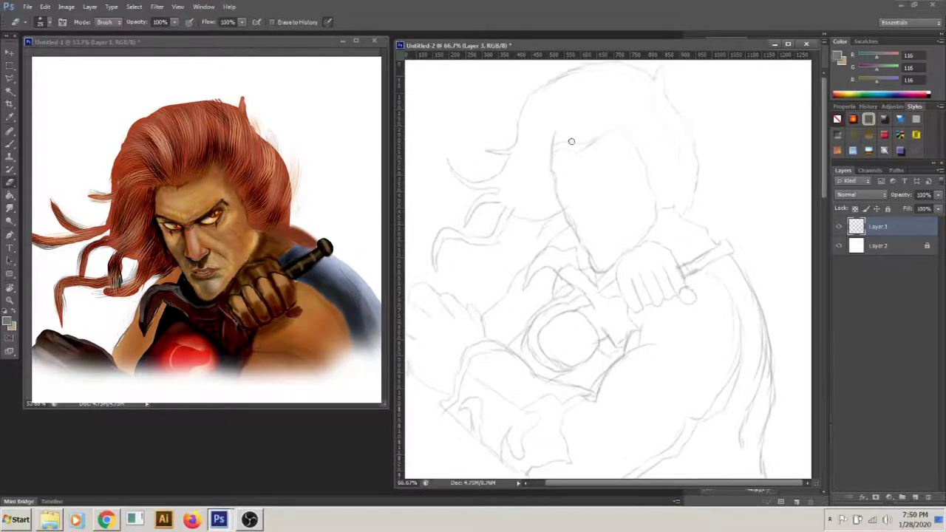
pyautogui.scroll(3, 649, 290)
pyautogui.press('b')
pyautogui.moveTo(509, 155)
pyautogui.mouseDown()
pyautogui.moveTo(561, 344)
pyautogui.moveTo(632, 389)
pyautogui.mouseUp()
pyautogui.moveTo(654, 137)
pyautogui.mouseDown()
pyautogui.moveTo(711, 266)
pyautogui.moveTo(723, 325)
pyautogui.moveTo(676, 355)
pyautogui.mouseUp()
# Raise brush opacity to 64% and darken the right face contour and brow.
pyautogui.press('6')
pyautogui.press('4')
pyautogui.moveTo(655, 152); pyautogui.dragTo(720, 303)
pyautogui.moveTo(640, 222)
pyautogui.mouseDown()
pyautogui.moveTo(598, 259)
pyautogui.moveTo(556, 263)
pyautogui.moveTo(516, 242)
pyautogui.mouseUp()
# Draw the nose, the left jaw down to the chin, and the lips.
pyautogui.moveTo(573, 269); pyautogui.dragTo(571, 300)
pyautogui.moveTo(610, 324); pyautogui.dragTo(634, 332)
pyautogui.moveTo(560, 342); pyautogui.dragTo(584, 412)
pyautogui.moveTo(616, 363)
pyautogui.mouseDown()
pyautogui.moveTo(570, 370)
pyautogui.moveTo(637, 365)
pyautogui.mouseUp()
pyautogui.moveTo(566, 368); pyautogui.dragTo(631, 362)
# Darken the left eyebrow, draw both eyes, and lasso around one eye.
pyautogui.moveTo(648, 235); pyautogui.dragTo(521, 238)
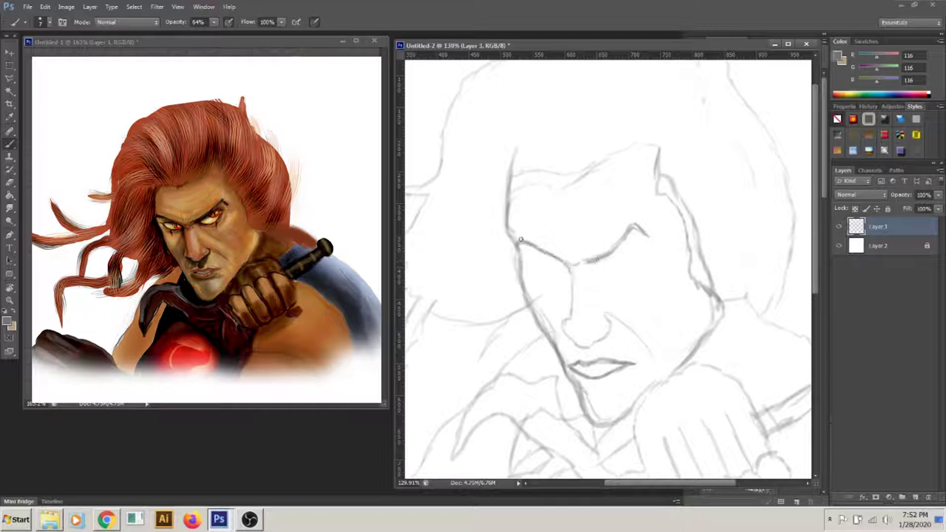
pyautogui.moveTo(623, 251)
pyautogui.mouseDown()
pyautogui.moveTo(594, 268)
pyautogui.moveTo(612, 271)
pyautogui.mouseUp()
pyautogui.moveTo(540, 268); pyautogui.dragTo(564, 266)
pyautogui.moveTo(563, 263); pyautogui.dragTo(524, 258)
pyautogui.press('l')
pyautogui.moveTo(591, 273); pyautogui.dragTo(589, 272)
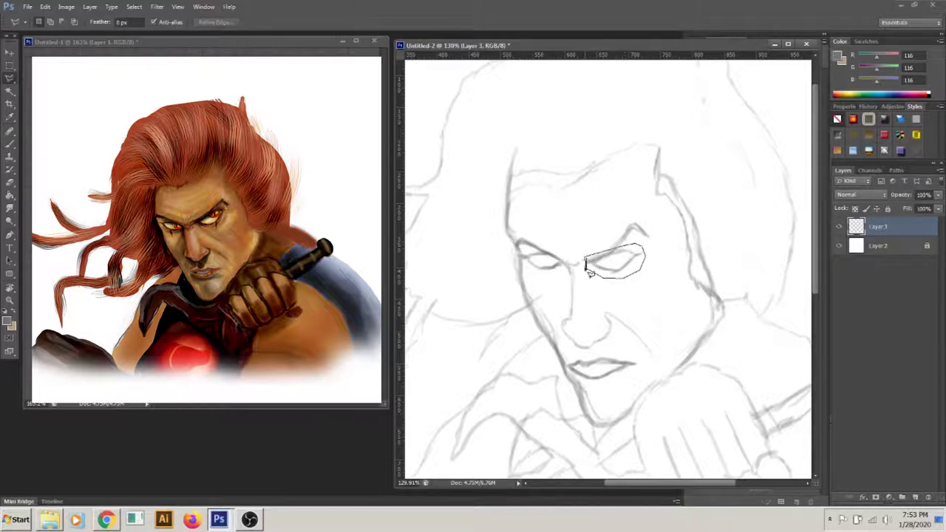
# Copy the lassoed eye onto new layers with Ctrl+J.
pyautogui.hotkey('ctrl', 'j')
pyautogui.press('v')
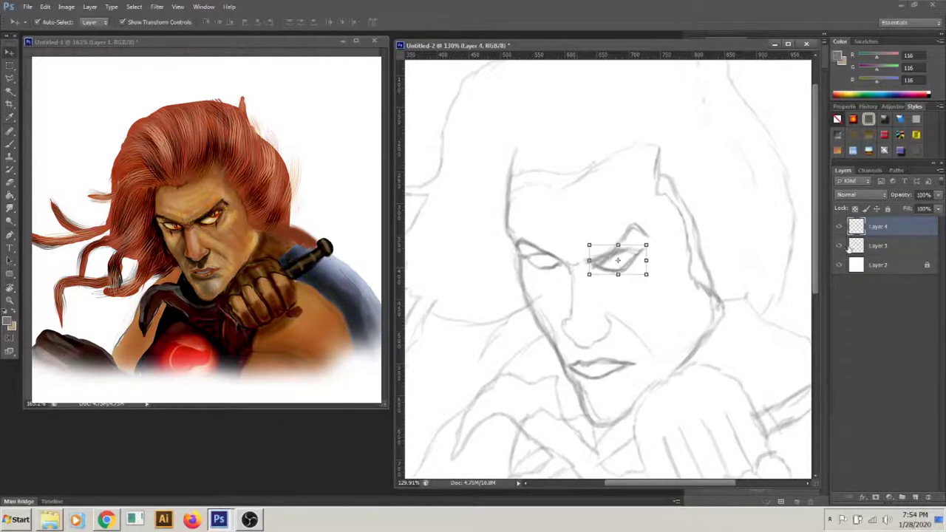
pyautogui.click(858, 246)
pyautogui.press('p')
pyautogui.press('l')
pyautogui.hotkey('ctrl', 'j')
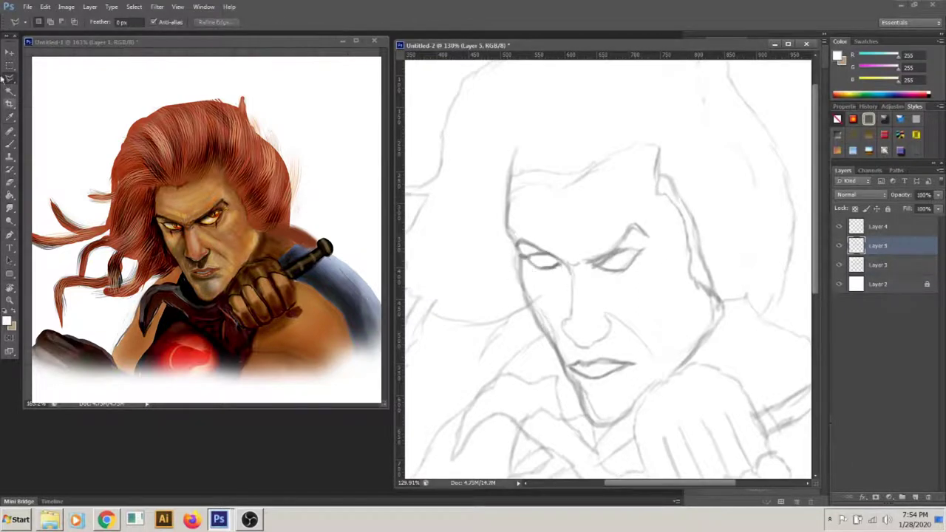
pyautogui.hotkey('alt', '[')
# Set an eye-level guide, place the copied eye over the left eye, and merge the layers.
pyautogui.press('e')
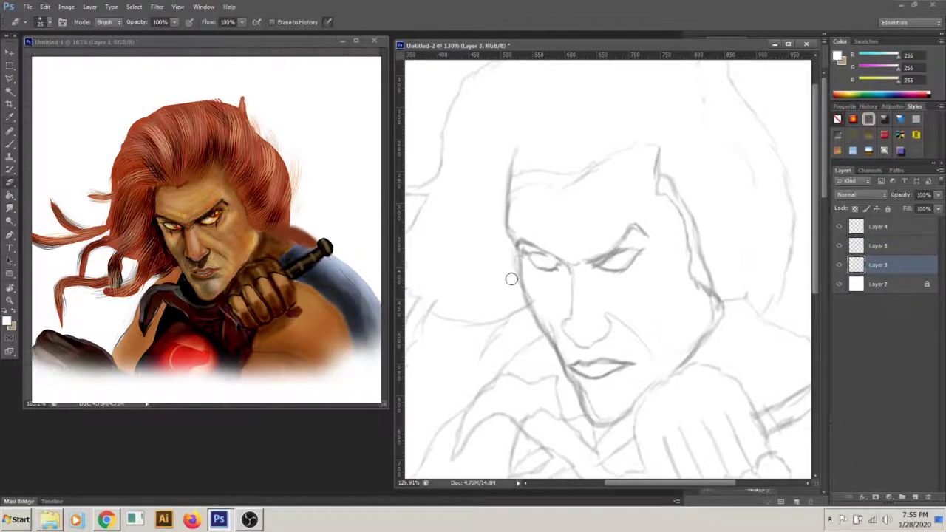
pyautogui.press('v')
pyautogui.moveTo(537, 55); pyautogui.dragTo(564, 271)
pyautogui.click(540, 255)
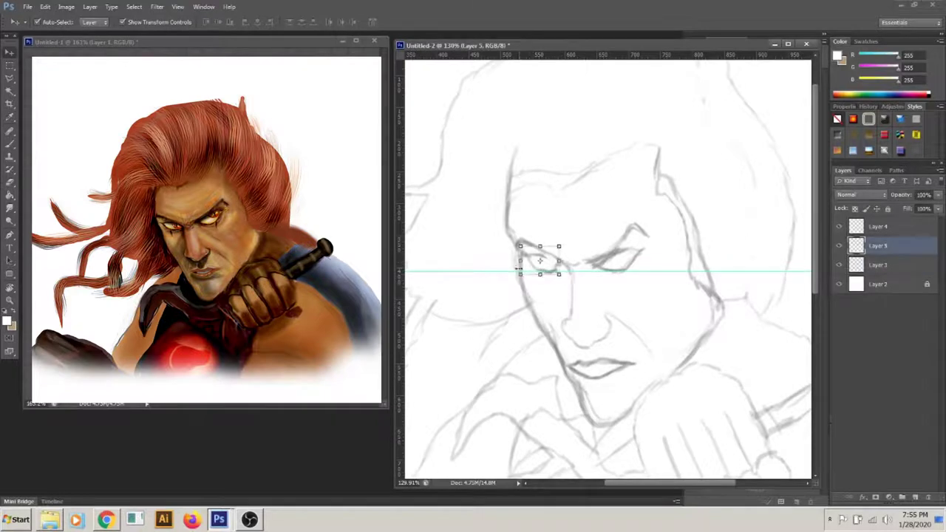
pyautogui.hotkey('ctrl', 'e')
# Darken the left cheek and jawline in grey 90 at 100% brush opacity.
pyautogui.press('b')
pyautogui.press('Return')
pyautogui.moveTo(512, 159)
pyautogui.mouseDown()
pyautogui.moveTo(511, 251)
pyautogui.moveTo(549, 337)
pyautogui.mouseUp()
pyautogui.press('0')
pyautogui.moveTo(505, 226)
pyautogui.mouseDown()
pyautogui.moveTo(536, 332)
pyautogui.moveTo(602, 423)
pyautogui.mouseUp()
pyautogui.moveTo(565, 381)
pyautogui.mouseDown()
pyautogui.moveTo(523, 315)
pyautogui.moveTo(559, 347)
pyautogui.mouseUp()
# Erase excess jawline strokes and move the guide up near the top.
pyautogui.press('e')
pyautogui.moveTo(521, 272); pyautogui.dragTo(603, 422)
pyautogui.moveTo(538, 316); pyautogui.dragTo(567, 373)
pyautogui.moveTo(510, 229)
pyautogui.mouseDown()
pyautogui.moveTo(523, 284)
pyautogui.moveTo(492, 81)
pyautogui.mouseUp()
# Redraw the lines under the left eye and above the right eye, shading the right cheek.
pyautogui.press('v')
pyautogui.click(13, 144)
pyautogui.moveTo(536, 270); pyautogui.dragTo(571, 261)
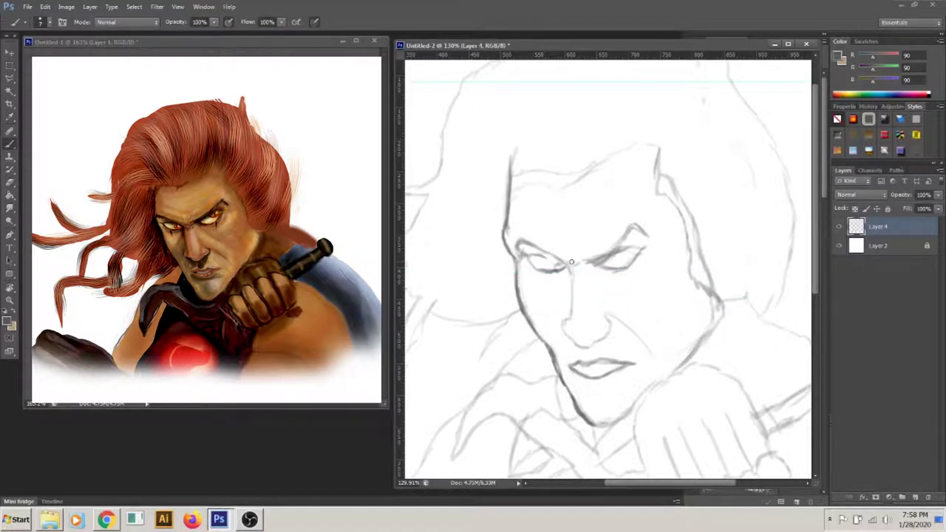
pyautogui.press('e')
pyautogui.moveTo(640, 223); pyautogui.dragTo(602, 247)
pyautogui.press('b')
pyautogui.moveTo(661, 235)
pyautogui.mouseDown()
pyautogui.moveTo(637, 228)
pyautogui.moveTo(589, 260)
pyautogui.mouseUp()
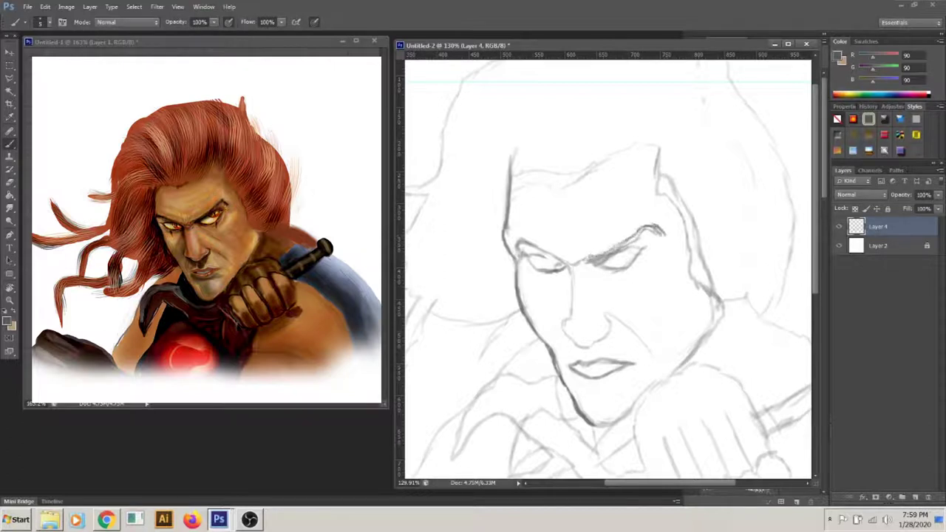
pyautogui.moveTo(631, 297); pyautogui.dragTo(659, 319)
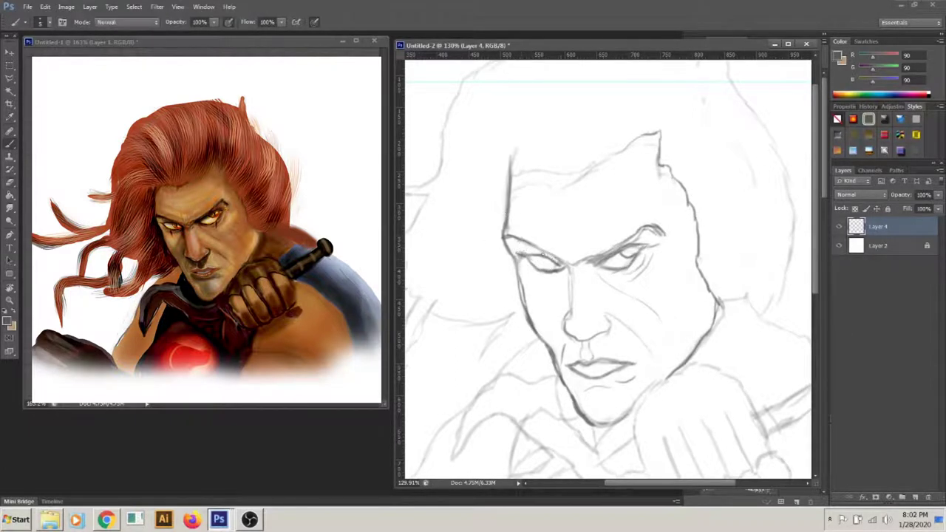
# Ink the left iris, the cheek lines and a darker hairline.
pyautogui.moveTo(538, 262)
pyautogui.mouseDown()
pyautogui.moveTo(548, 266)
pyautogui.moveTo(553, 310)
pyautogui.mouseUp()
pyautogui.moveTo(591, 170); pyautogui.dragTo(513, 185)
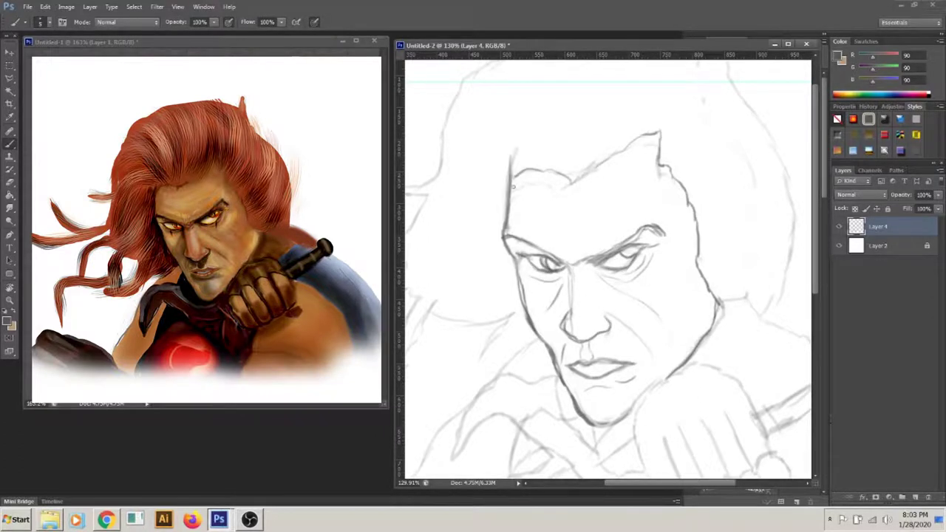
pyautogui.scroll(-3, 717, 311)
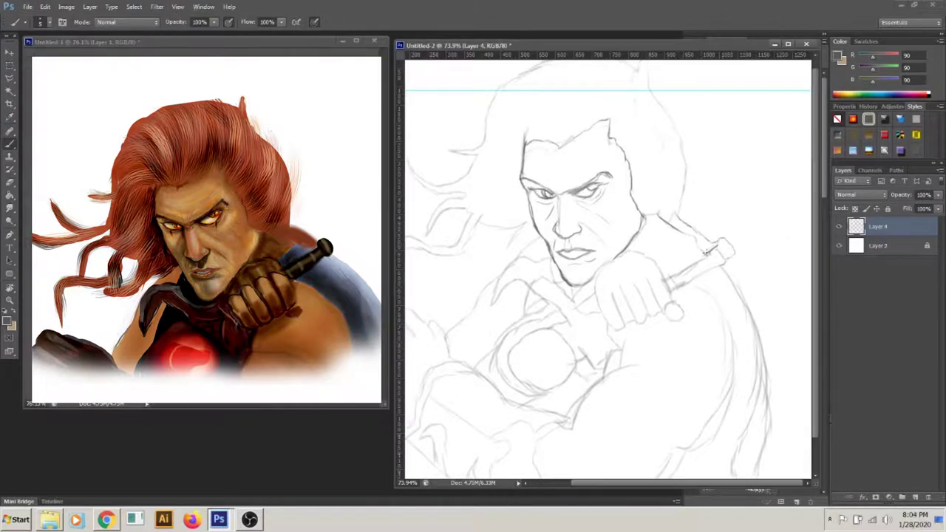
# Erase and redraw the sword hilt in dark lines, then darken the shoulder contour.
pyautogui.press('e')
pyautogui.moveTo(730, 241); pyautogui.dragTo(717, 259)
pyautogui.press('b')
pyautogui.moveTo(660, 273)
pyautogui.mouseDown()
pyautogui.moveTo(725, 249)
pyautogui.moveTo(770, 417)
pyautogui.mouseUp()
pyautogui.moveTo(723, 329); pyautogui.dragTo(671, 307)
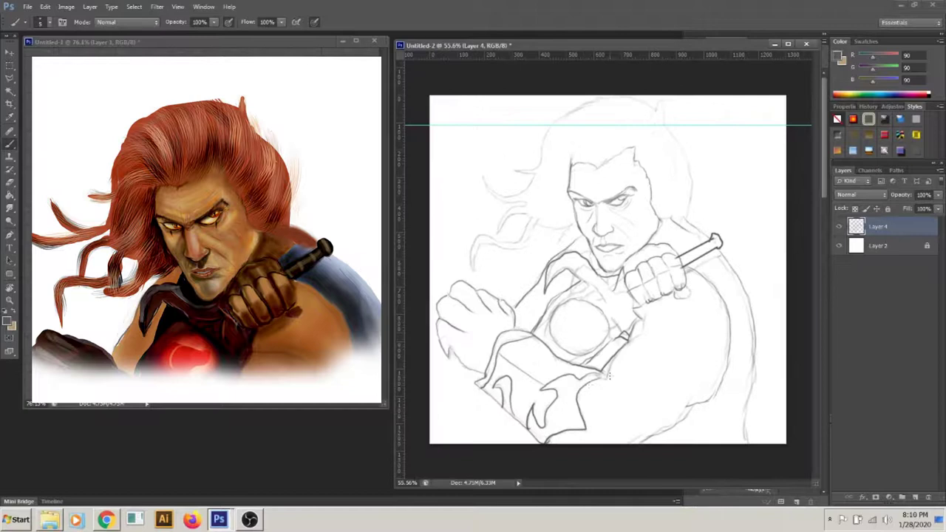
# Darken the lower arm contour and paint a blue cape along the shoulder on a new layer.
pyautogui.moveTo(665, 444); pyautogui.dragTo(691, 409)
pyautogui.keyDown('alt'); pyautogui.click(347, 303); pyautogui.keyUp('alt')
pyautogui.keyDown('ctrl'); pyautogui.click(902, 497); pyautogui.keyUp('ctrl')
pyautogui.press(']')
pyautogui.press(']')
pyautogui.press(']')
pyautogui.moveTo(716, 261)
pyautogui.mouseDown()
pyautogui.moveTo(745, 329)
pyautogui.moveTo(749, 444)
pyautogui.moveTo(689, 235)
pyautogui.moveTo(673, 233)
pyautogui.mouseUp()
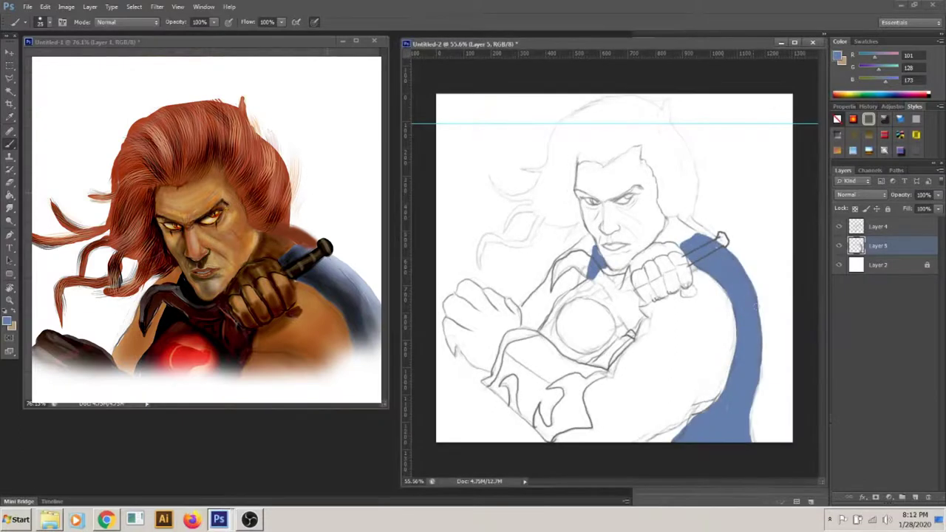
# Fill the arm, fist, chest strap and face with tan skin on a lower layer.
pyautogui.keyDown('ctrl'); pyautogui.click(915, 497); pyautogui.keyUp('ctrl')
pyautogui.keyDown('alt'); pyautogui.click(325, 325); pyautogui.keyUp('alt')
pyautogui.press(']')
pyautogui.press(']')
pyautogui.press(']')
pyautogui.moveTo(688, 278); pyautogui.dragTo(728, 388)
pyautogui.moveTo(694, 340)
pyautogui.mouseDown()
pyautogui.moveTo(682, 296)
pyautogui.moveTo(650, 325)
pyautogui.moveTo(598, 407)
pyautogui.mouseUp()
pyautogui.moveTo(562, 436); pyautogui.dragTo(665, 370)
pyautogui.moveTo(584, 244)
pyautogui.mouseDown()
pyautogui.moveTo(535, 322)
pyautogui.moveTo(571, 255)
pyautogui.mouseUp()
pyautogui.moveTo(633, 151)
pyautogui.mouseDown()
pyautogui.moveTo(600, 247)
pyautogui.moveTo(614, 255)
pyautogui.moveTo(602, 178)
pyautogui.moveTo(650, 248)
pyautogui.moveTo(688, 244)
pyautogui.mouseUp()
# Outline the eye, brow and lash lines in dark brown on the line-art layer.
pyautogui.hotkey('alt', ']')
pyautogui.hotkey('alt', ']')
pyautogui.press('e')
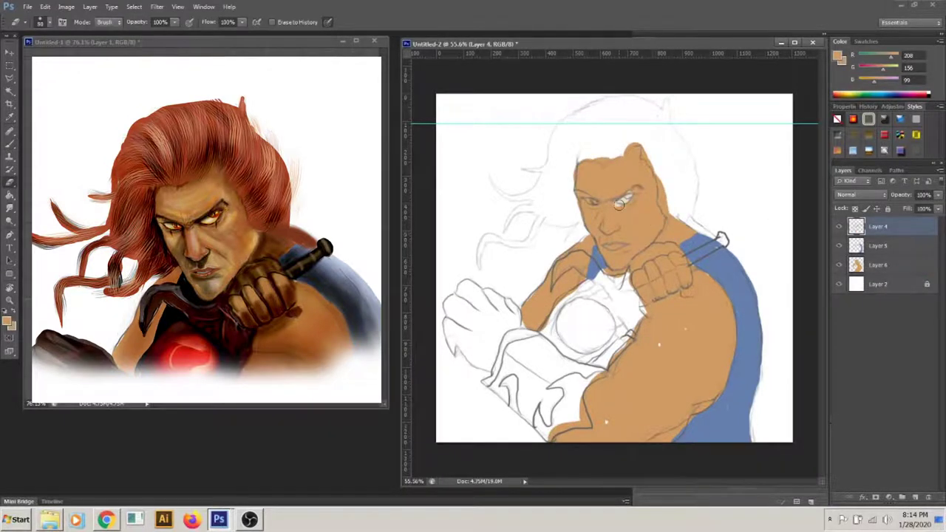
pyautogui.moveTo(754, 179)
pyautogui.mouseDown()
pyautogui.moveTo(710, 230)
pyautogui.moveTo(625, 223)
pyautogui.mouseUp()
pyautogui.moveTo(627, 214)
pyautogui.mouseDown()
pyautogui.moveTo(702, 174)
pyautogui.moveTo(780, 167)
pyautogui.mouseUp()
pyautogui.moveTo(728, 193); pyautogui.dragTo(680, 190)
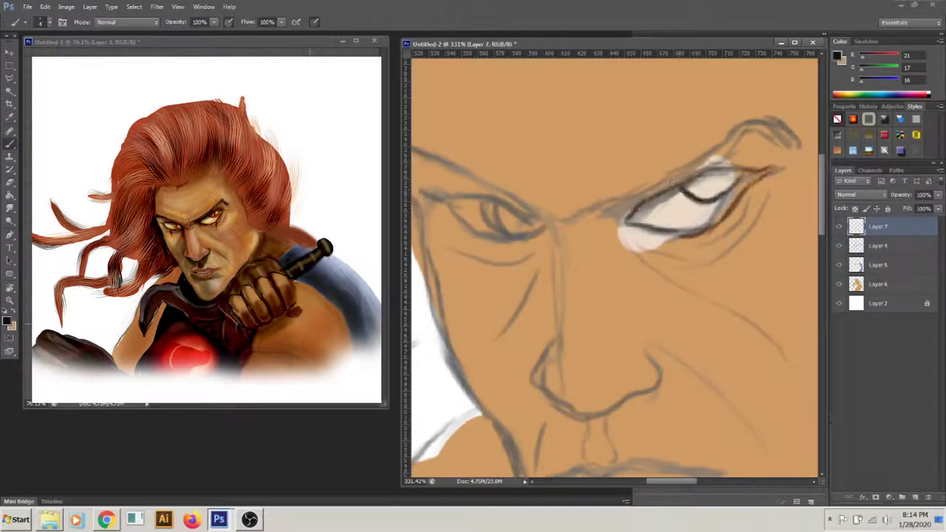
pyautogui.moveTo(799, 144); pyautogui.dragTo(732, 127)
pyautogui.moveTo(769, 169); pyautogui.dragTo(571, 216)
pyautogui.moveTo(761, 209); pyautogui.dragTo(714, 238)
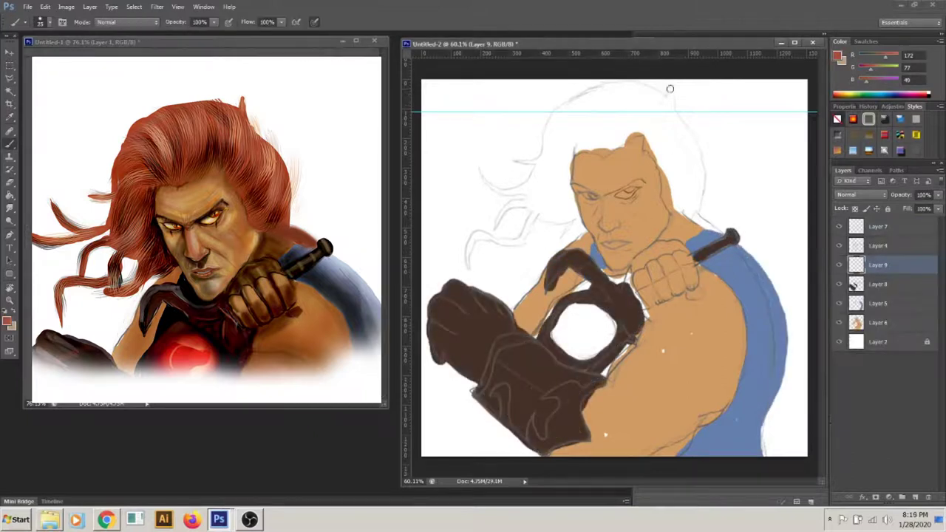
# Paint red-orange hair and the gauntlet hole, then save as Thudercate 1.psd.
pyautogui.moveTo(670, 87); pyautogui.dragTo(702, 215)
pyautogui.moveTo(649, 145); pyautogui.dragTo(702, 223)
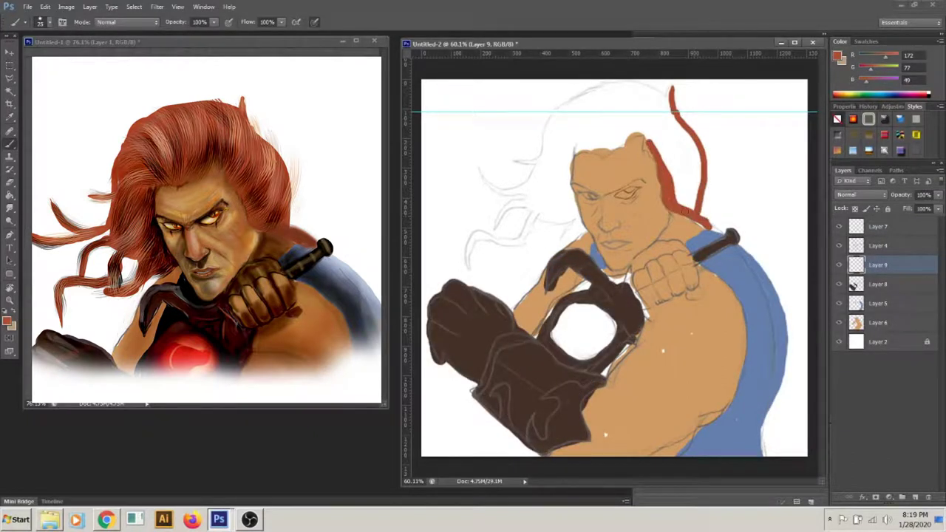
pyautogui.moveTo(628, 96); pyautogui.dragTo(562, 177)
pyautogui.moveTo(562, 96); pyautogui.dragTo(695, 222)
pyautogui.moveTo(521, 194); pyautogui.dragTo(478, 153)
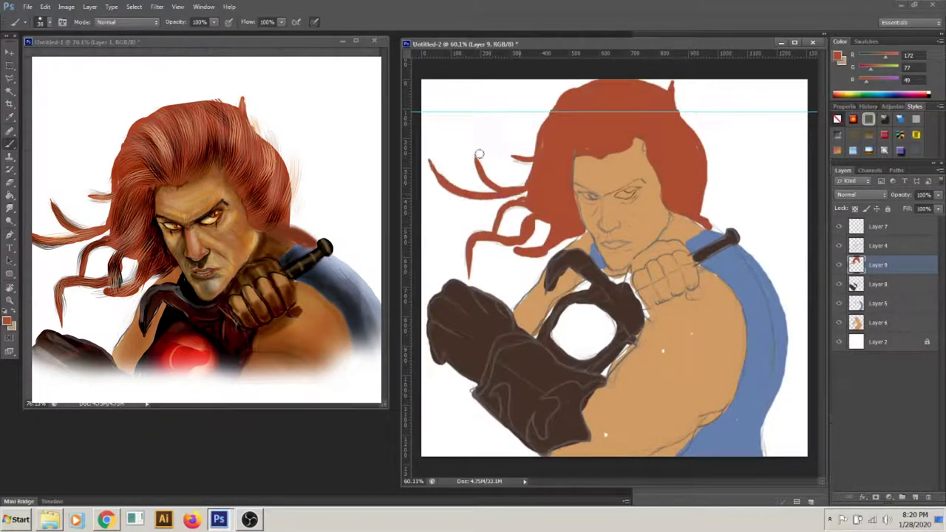
pyautogui.moveTo(580, 328)
pyautogui.mouseDown()
pyautogui.moveTo(591, 317)
pyautogui.moveTo(584, 351)
pyautogui.moveTo(566, 310)
pyautogui.moveTo(609, 344)
pyautogui.mouseUp()
pyautogui.hotkey('ctrl', 'shift', 's')
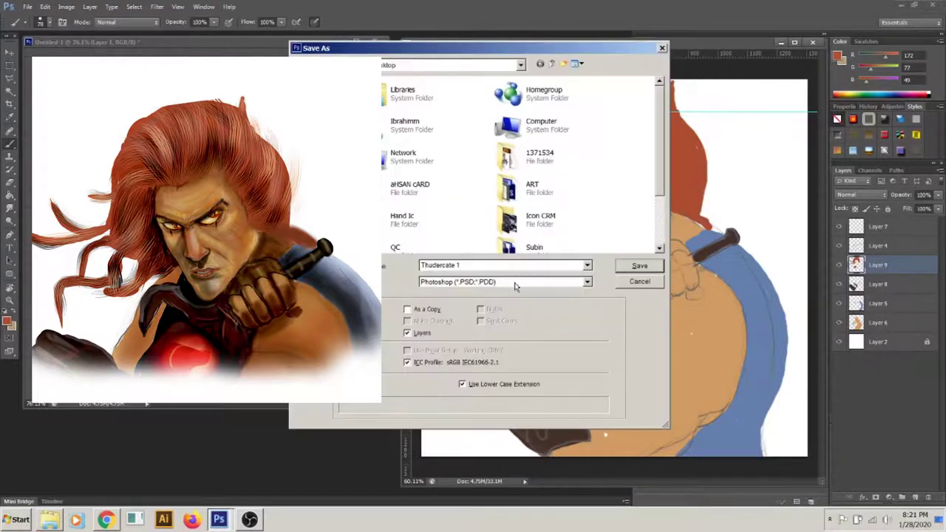
pyautogui.press('Return')
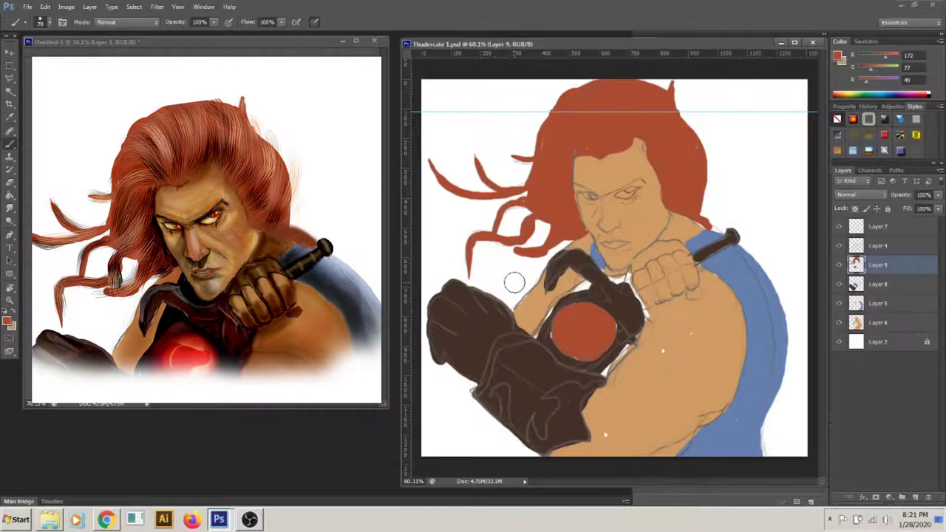
# Darken the strap and arm area with sampled near-black on Layer 8.
pyautogui.keyDown('alt'); pyautogui.click(451, 252); pyautogui.keyUp('alt')
pyautogui.click(856, 284)
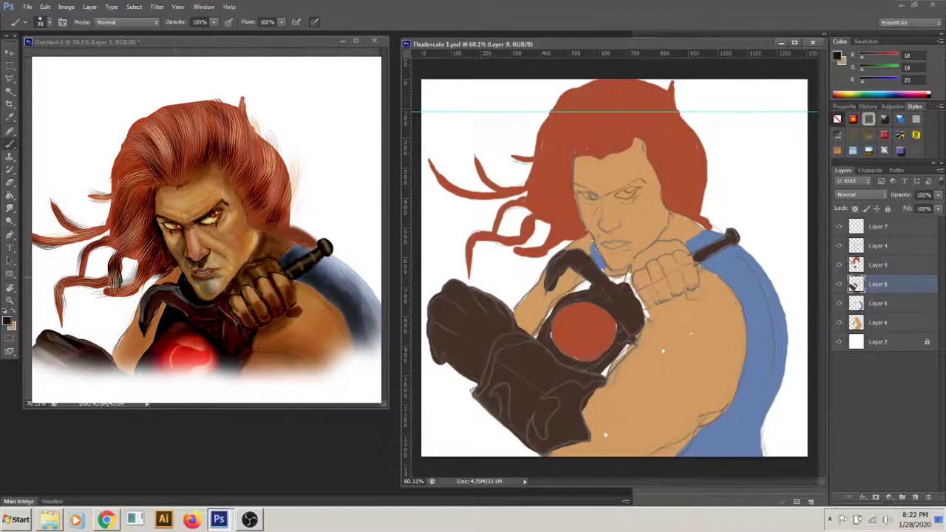
pyautogui.moveTo(609, 275)
pyautogui.mouseDown()
pyautogui.moveTo(590, 247)
pyautogui.moveTo(610, 278)
pyautogui.moveTo(583, 304)
pyautogui.moveTo(566, 294)
pyautogui.moveTo(534, 337)
pyautogui.mouseUp()
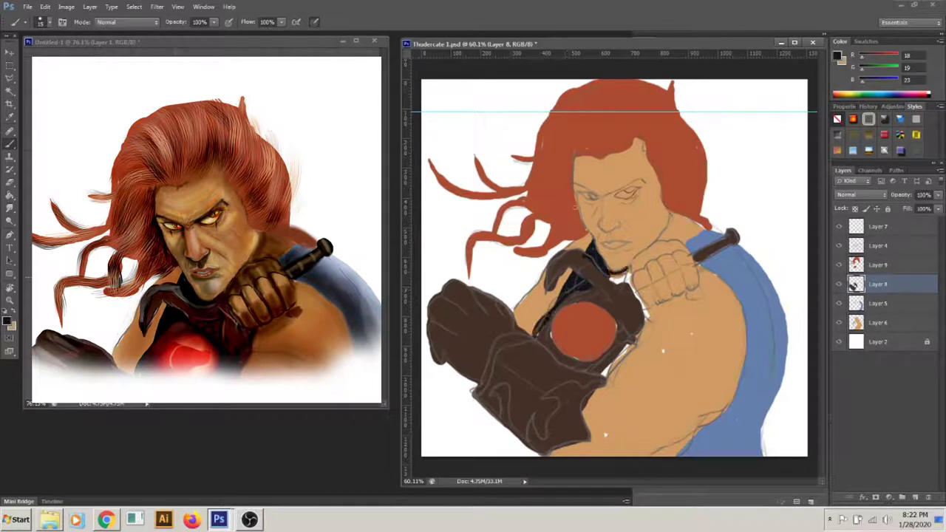
pyautogui.scroll(5, 618, 201)
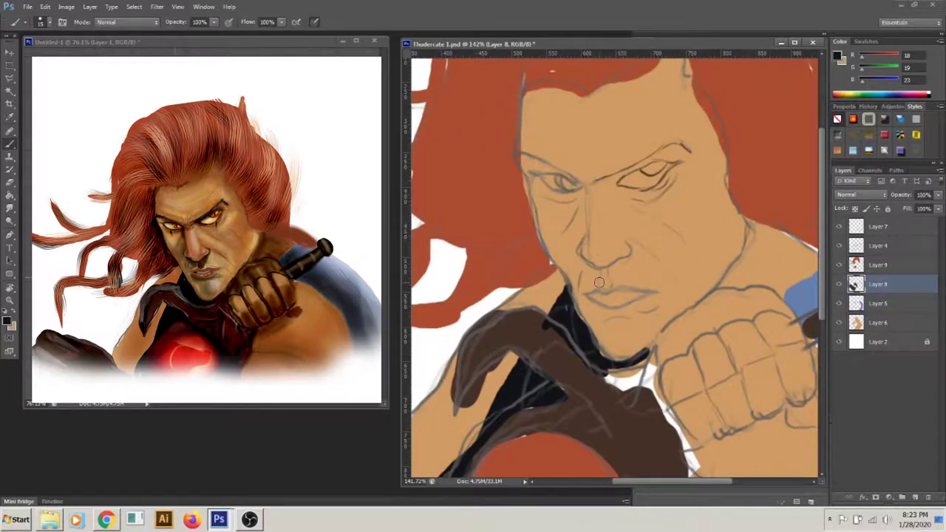
# On Layer 6, brush sampled brown shading at 27% opacity over the cheek and forehead.
pyautogui.click(878, 322)
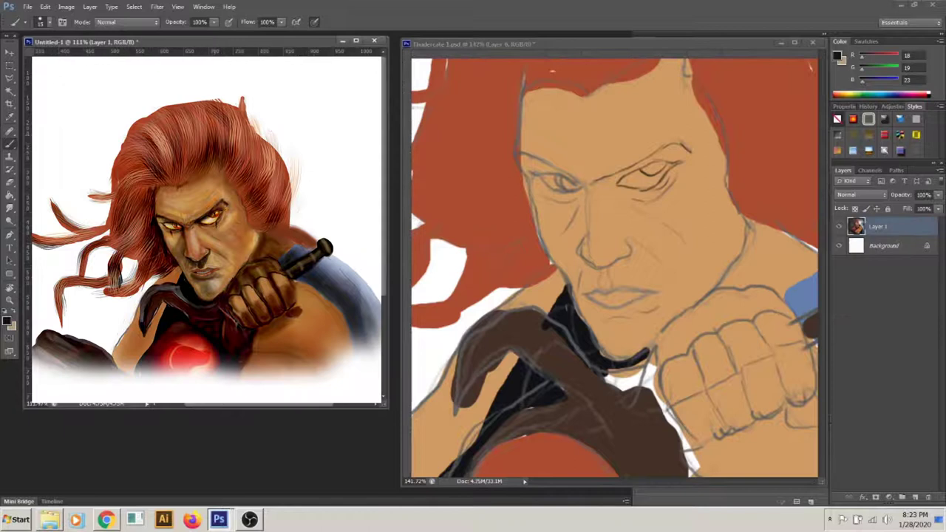
pyautogui.moveTo(601, 230); pyautogui.dragTo(587, 281)
pyautogui.keyDown('alt'); pyautogui.click(587, 282); pyautogui.keyUp('alt')
pyautogui.press('2')
pyautogui.press('7')
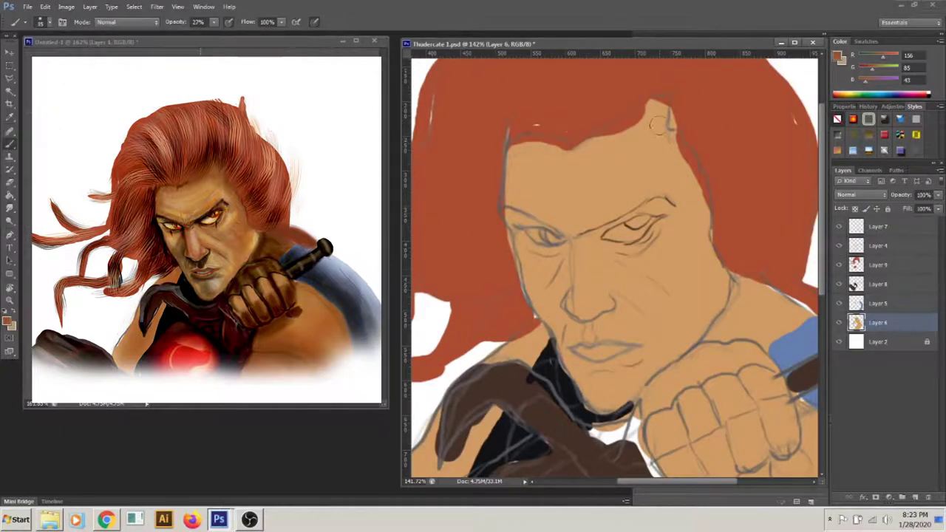
pyautogui.moveTo(688, 301)
pyautogui.mouseDown()
pyautogui.moveTo(684, 244)
pyautogui.moveTo(591, 145)
pyautogui.mouseUp()
pyautogui.press('[')
pyautogui.press('[')
pyautogui.press('[')
pyautogui.moveTo(518, 155)
pyautogui.mouseDown()
pyautogui.moveTo(636, 177)
pyautogui.moveTo(537, 198)
pyautogui.mouseUp()
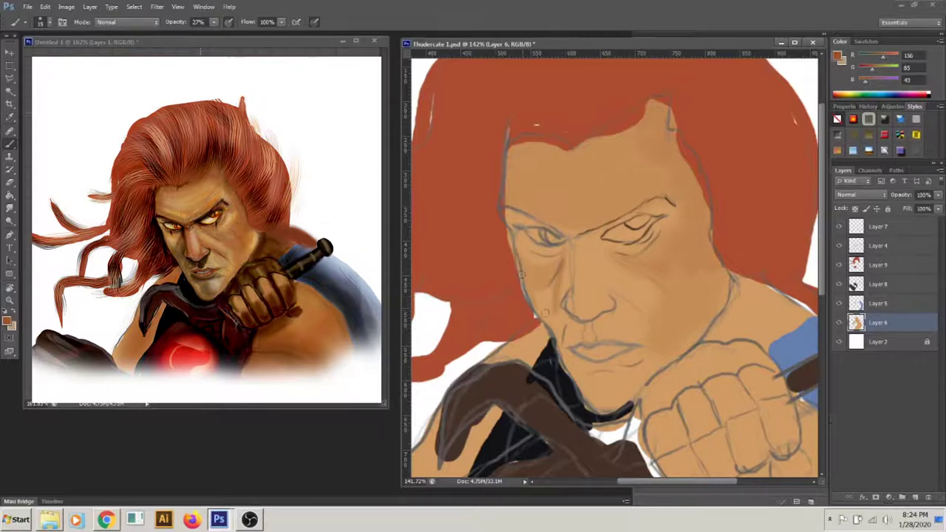
# Draw a near-black nose line on Layer 7, then darken the right cheek, jaw and forehead on Layer 4.
pyautogui.hotkey('alt', '.')
pyautogui.keyDown('alt'); pyautogui.click(549, 362); pyautogui.keyUp('alt')
pyautogui.moveTo(566, 271); pyautogui.dragTo(559, 311)
pyautogui.hotkey('alt', '[')
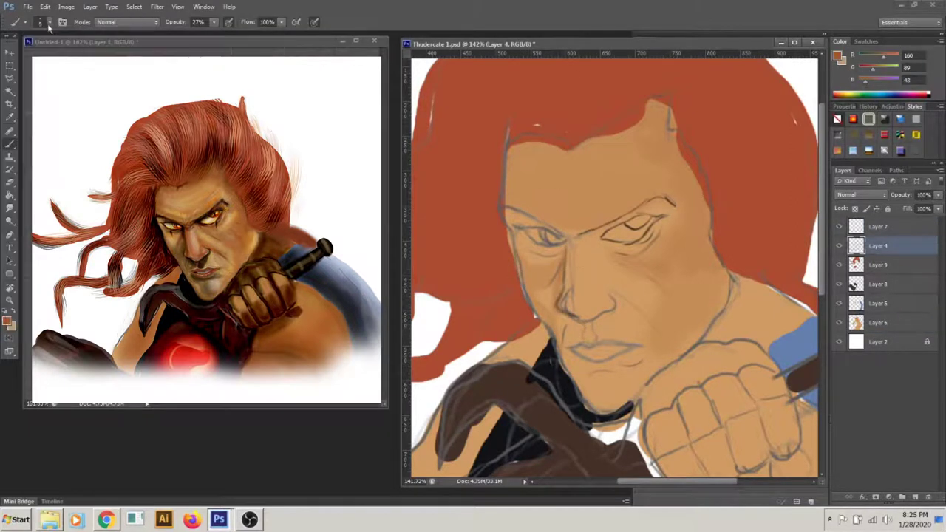
pyautogui.moveTo(700, 244); pyautogui.dragTo(697, 274)
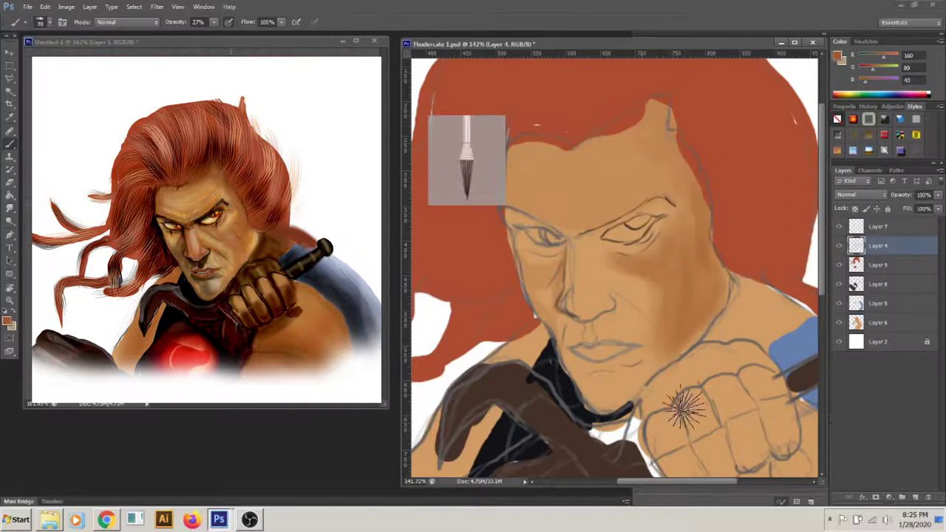
pyautogui.moveTo(597, 148); pyautogui.dragTo(576, 244)
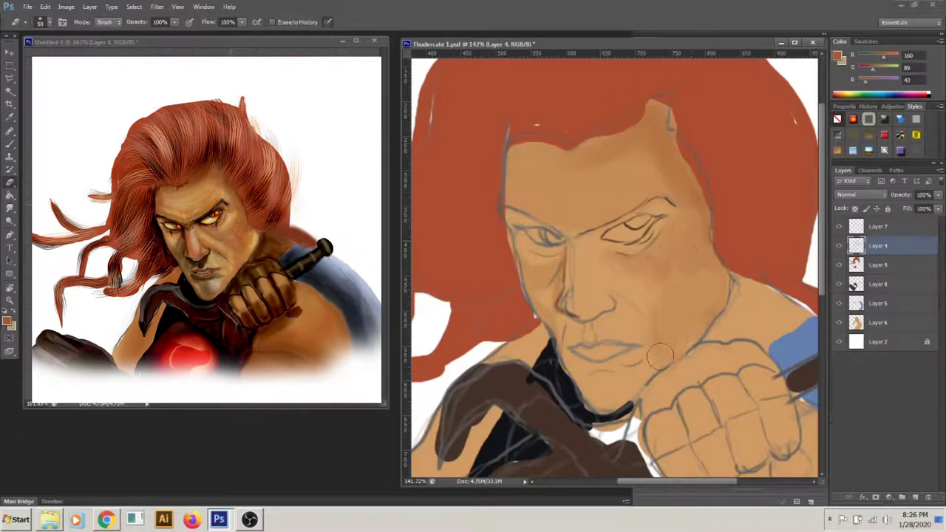
pyautogui.moveTo(665, 147); pyautogui.dragTo(665, 178)
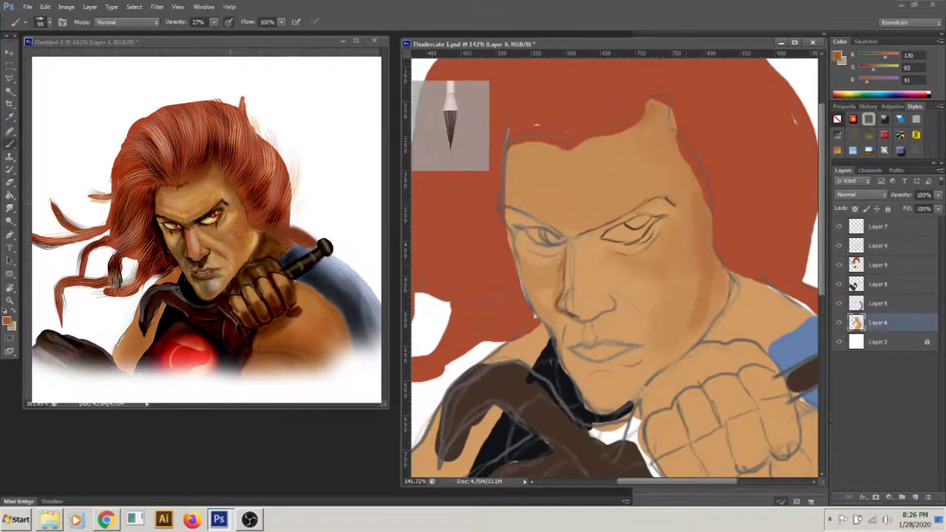
# Refine eyelid and brow shading, darken neck and jaw, lighten the cheek, and shade the chin olive.
pyautogui.press('[')
pyautogui.press('[')
pyautogui.press('[')
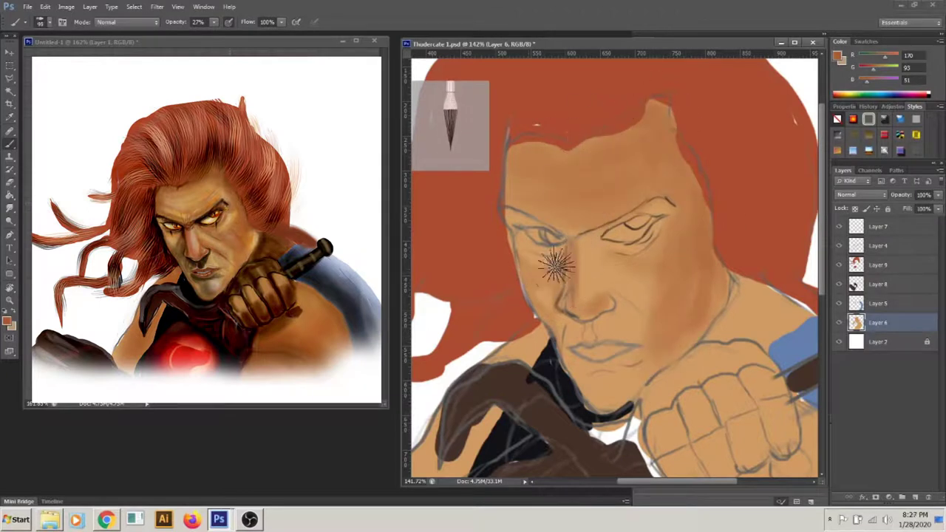
pyautogui.moveTo(660, 223); pyautogui.dragTo(628, 222)
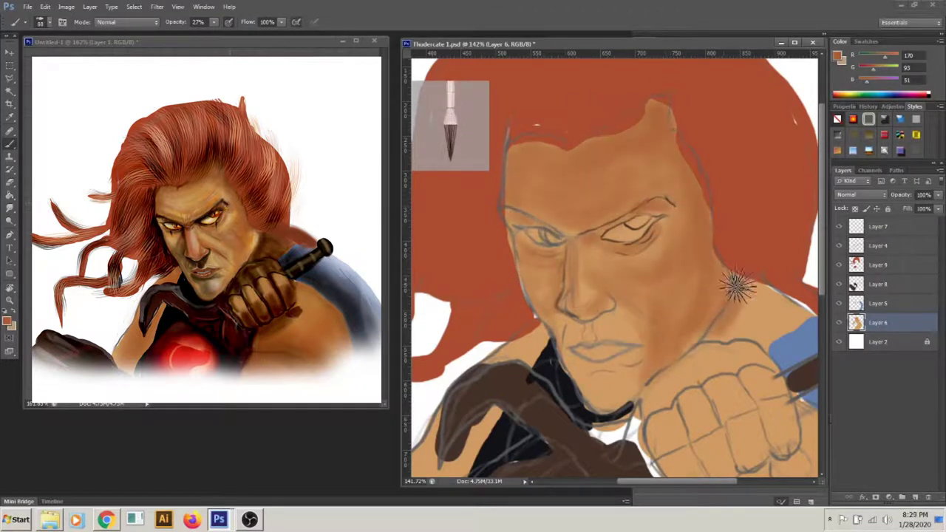
pyautogui.moveTo(737, 286)
pyautogui.mouseDown()
pyautogui.moveTo(792, 305)
pyautogui.moveTo(596, 344)
pyautogui.mouseUp()
pyautogui.keyDown('alt'); pyautogui.click(650, 222); pyautogui.keyUp('alt')
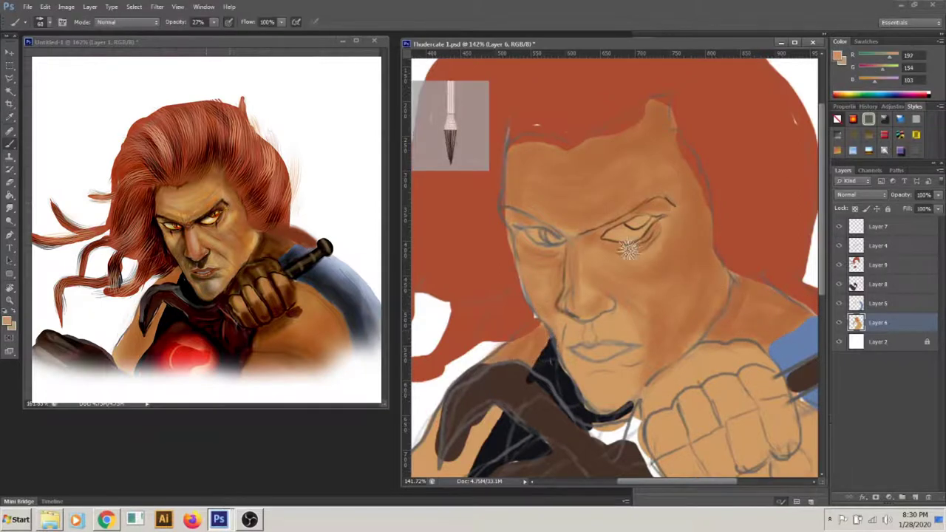
pyautogui.moveTo(625, 252); pyautogui.dragTo(626, 299)
pyautogui.keyDown('alt'); pyautogui.click(628, 348); pyautogui.keyUp('alt')
pyautogui.moveTo(629, 348)
pyautogui.mouseDown()
pyautogui.moveTo(570, 338)
pyautogui.moveTo(597, 304)
pyautogui.moveTo(582, 250)
pyautogui.mouseUp()
# Darken the jaw and chin with a size-40 brush, sample dark brown and tan, and briefly erase on Layer 4.
pyautogui.press('[')
pyautogui.press('[')
pyautogui.press('[')
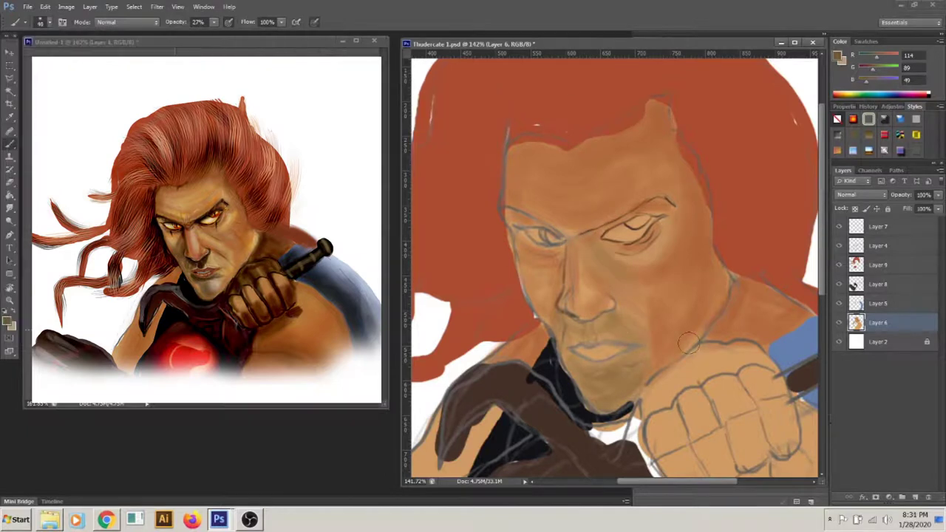
pyautogui.moveTo(606, 335); pyautogui.dragTo(695, 327)
pyautogui.keyDown('alt'); pyautogui.click(637, 210); pyautogui.keyUp('alt')
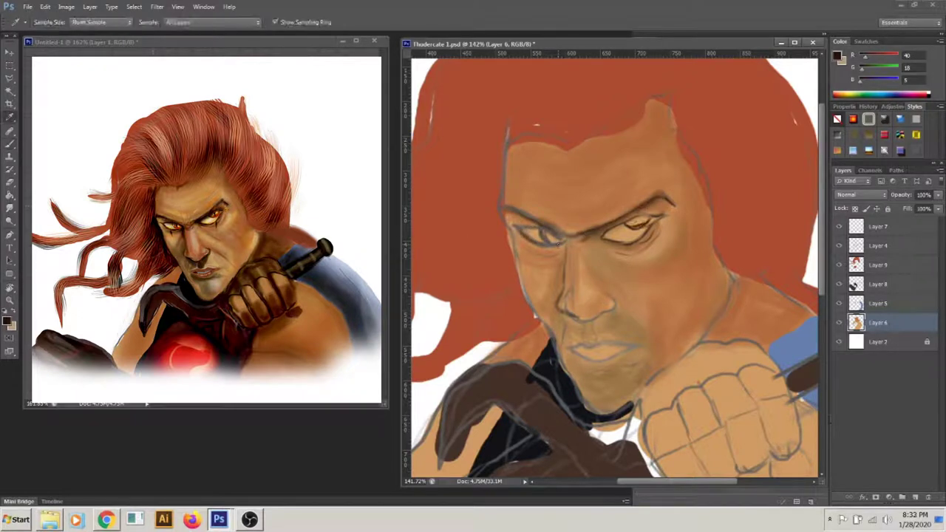
pyautogui.keyDown('alt'); pyautogui.click(632, 233); pyautogui.keyUp('alt')
pyautogui.keyDown('ctrl'); pyautogui.click(536, 233); pyautogui.keyUp('ctrl')
pyautogui.press('e')
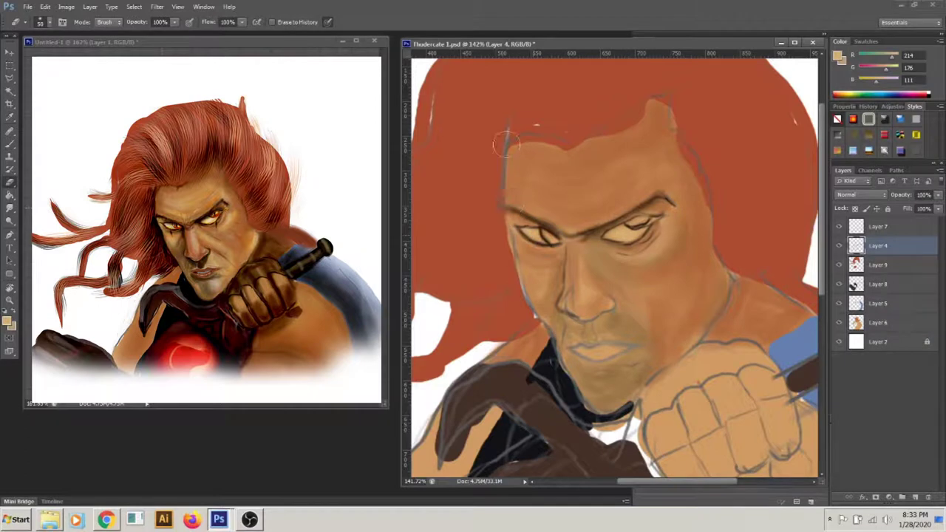
pyautogui.press('b')
# On Layer 6, add a dark brown jaw stroke at 25% opacity, then restore full opacity.
pyautogui.keyDown('ctrl'); pyautogui.click(517, 220); pyautogui.keyUp('ctrl')
pyautogui.keyDown('alt'); pyautogui.click(517, 220); pyautogui.keyUp('alt')
pyautogui.keyDown('alt'); pyautogui.click(540, 257); pyautogui.keyUp('alt')
pyautogui.press('2')
pyautogui.press('5')
pyautogui.press(']')
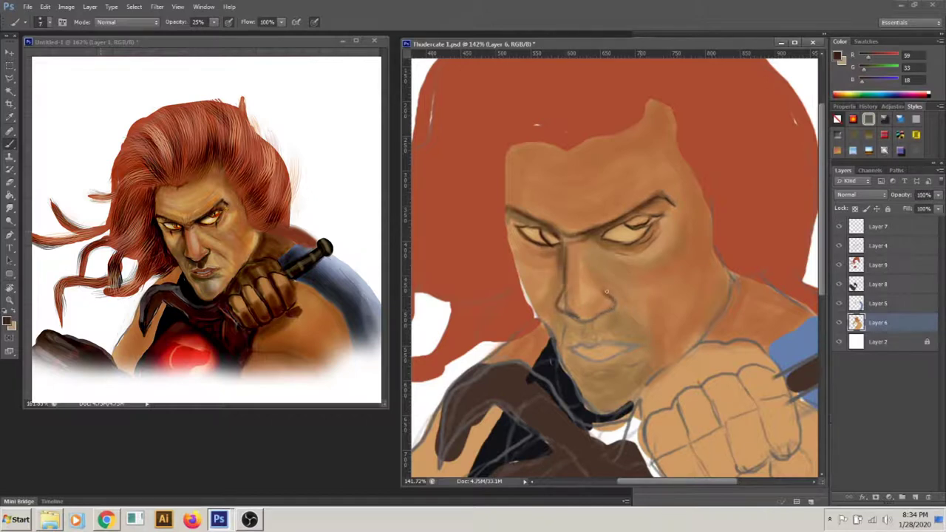
pyautogui.moveTo(656, 336); pyautogui.dragTo(633, 305)
pyautogui.press('0')
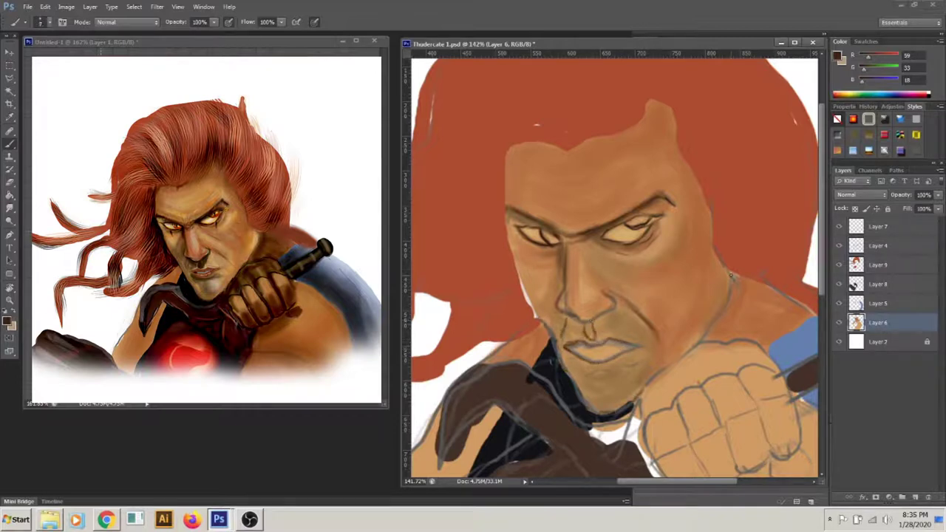
# Clean up the face with the Eraser on Layer 4, then sample an orange-red back on Layer 6.
pyautogui.click(878, 245)
pyautogui.press('e')
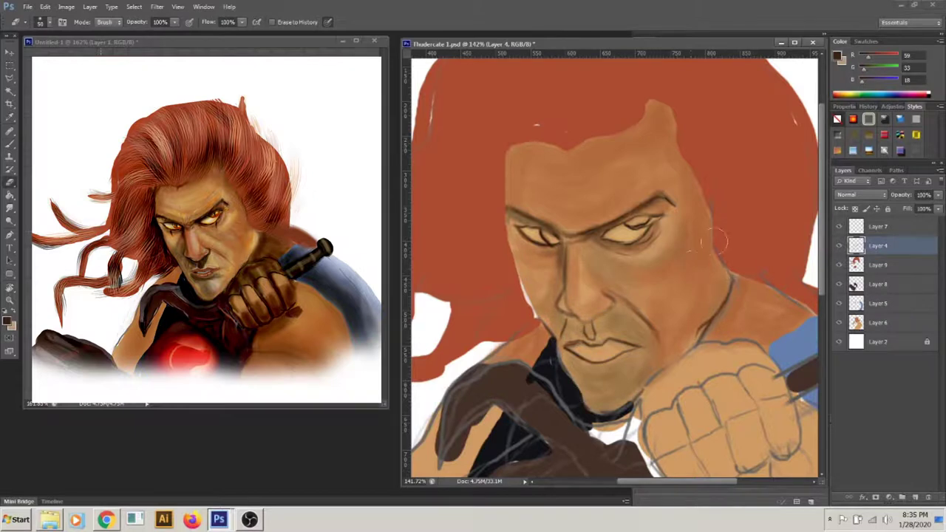
pyautogui.click(850, 323)
pyautogui.press('b')
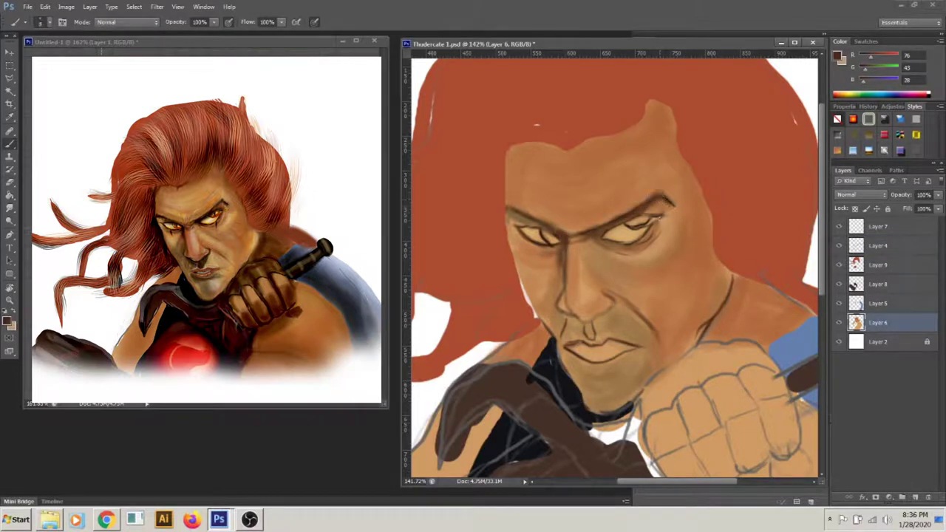
pyautogui.keyDown('alt'); pyautogui.click(630, 226); pyautogui.keyUp('alt')
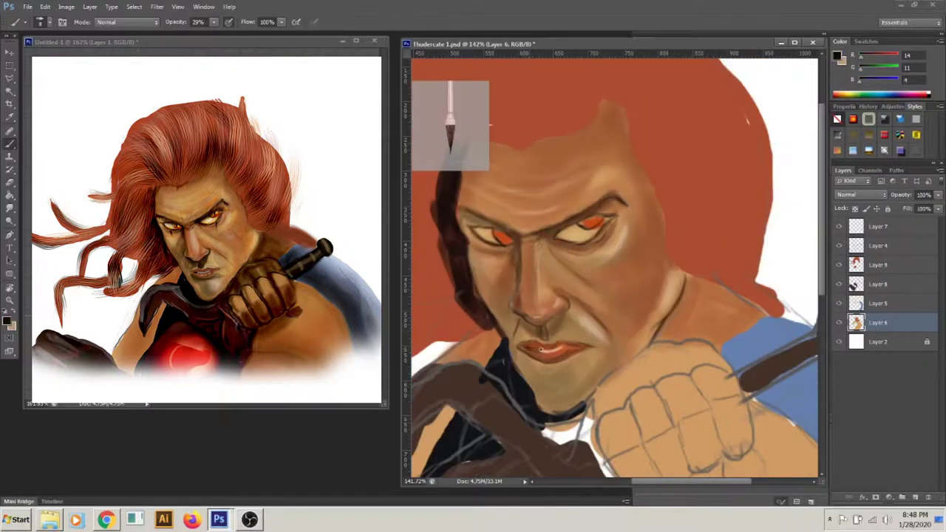
# Darken the lower lip, add a white lip highlight, and resample lip and warm skin tones at full opacity.
pyautogui.moveTo(540, 350); pyautogui.dragTo(563, 348)
pyautogui.press('x')
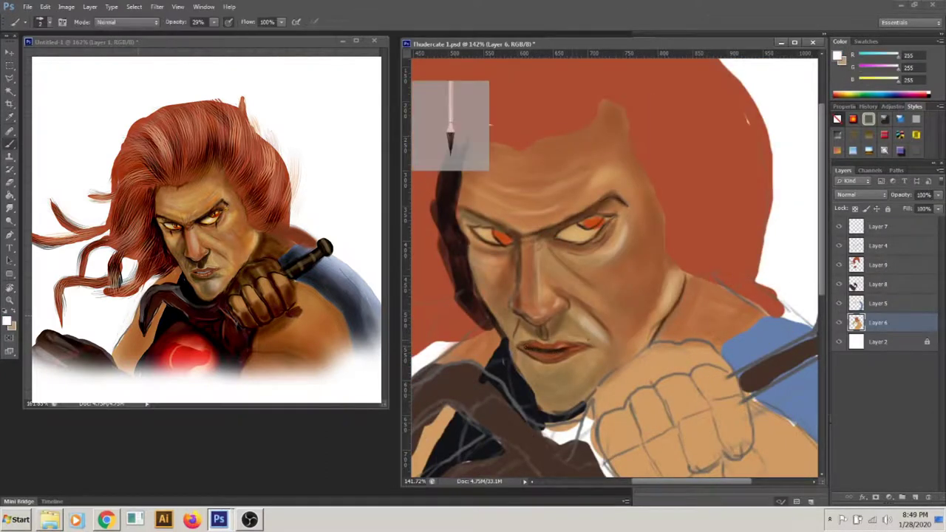
pyautogui.moveTo(537, 352); pyautogui.dragTo(556, 351)
pyautogui.keyDown('alt'); pyautogui.click(570, 345); pyautogui.keyUp('alt')
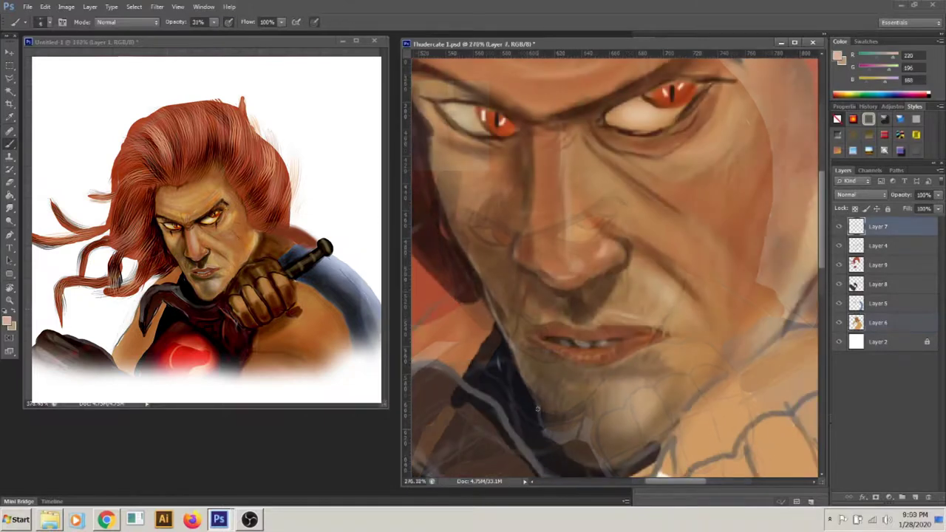
pyautogui.keyDown('alt'); pyautogui.click(597, 344); pyautogui.keyUp('alt')
pyautogui.press('0')
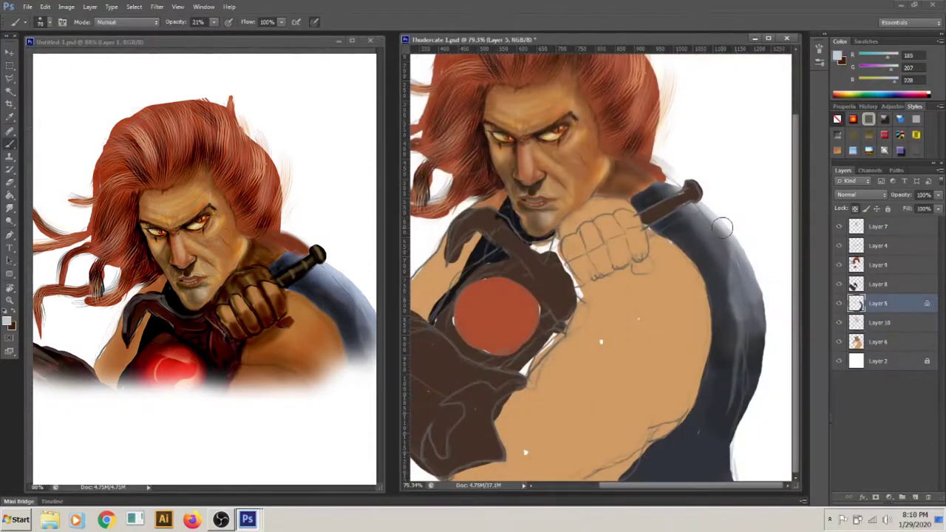
# Paint blue-grey shading from the cape colour along the arm's right edge at Normal blending.
pyautogui.press('[')
pyautogui.hotkey('alt', 'shift', 'n')
pyautogui.keyDown('alt'); pyautogui.click(731, 352); pyautogui.keyUp('alt')
pyautogui.moveTo(724, 252); pyautogui.dragTo(680, 436)
pyautogui.moveTo(702, 184); pyautogui.dragTo(728, 251)
pyautogui.press(']')
pyautogui.press(']')
pyautogui.press(']')
pyautogui.keyDown('alt'); pyautogui.click(654, 449); pyautogui.keyUp('alt')
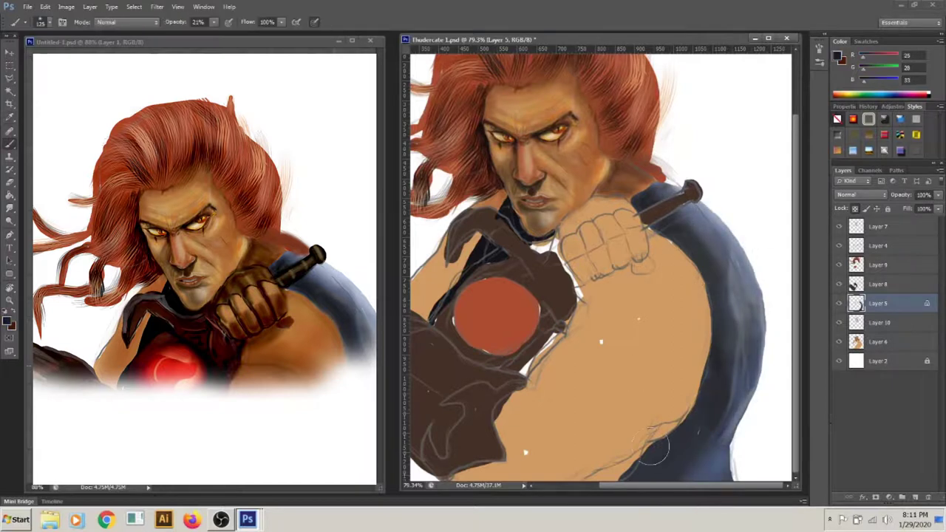
pyautogui.keyDown('alt'); pyautogui.click(742, 299); pyautogui.keyUp('alt')
# Unlock Layer 5 and paint the fist dark brown with tan knuckle highlights and 23% reddish-brown glazing.
pyautogui.moveTo(569, 325)
pyautogui.mouseDown()
pyautogui.moveTo(612, 355)
pyautogui.moveTo(583, 325)
pyautogui.mouseUp()
pyautogui.keyDown('alt'); pyautogui.click(635, 210); pyautogui.keyUp('alt')
pyautogui.press('0')
pyautogui.press('[')
pyautogui.press('[')
pyautogui.press('[')
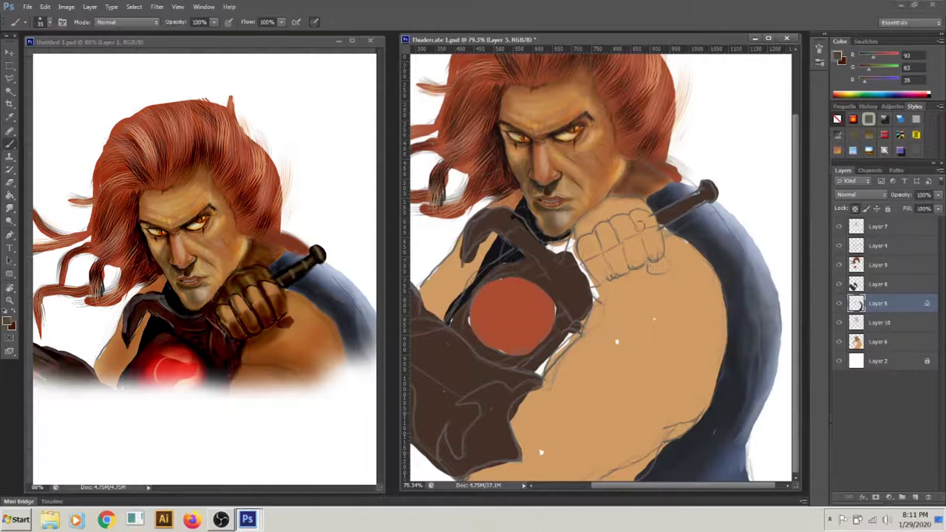
pyautogui.press('/')
pyautogui.moveTo(629, 222)
pyautogui.mouseDown()
pyautogui.moveTo(606, 252)
pyautogui.moveTo(592, 228)
pyautogui.mouseUp()
pyautogui.keyDown('alt'); pyautogui.click(614, 222); pyautogui.keyUp('alt')
pyautogui.keyDown('alt'); pyautogui.click(634, 249); pyautogui.keyUp('alt')
pyautogui.press('2')
pyautogui.press('3')
pyautogui.keyDown('alt'); pyautogui.click(606, 244); pyautogui.keyUp('alt')
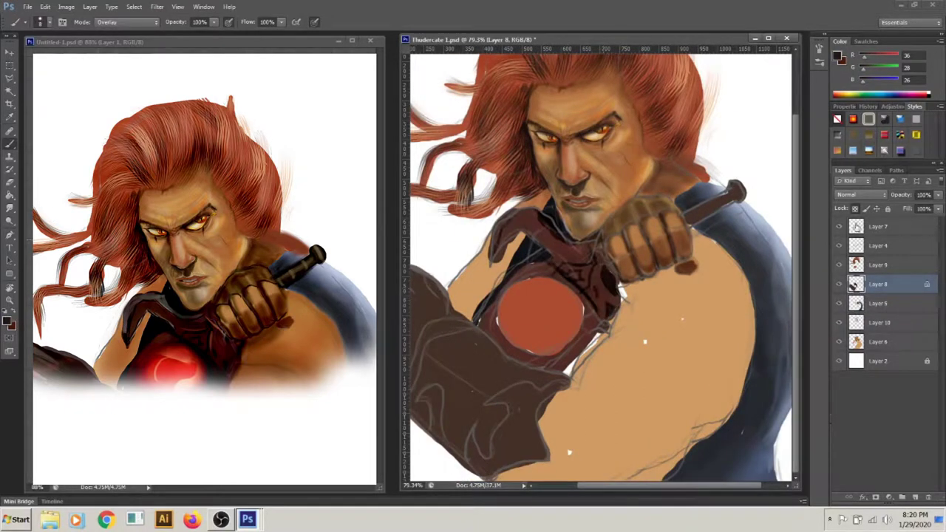
# On Layer 4, erase stray shading over the chest, around the red circle and beside the sword hilt.
pyautogui.press('e')
pyautogui.click(878, 246)
pyautogui.moveTo(532, 251); pyautogui.dragTo(632, 240)
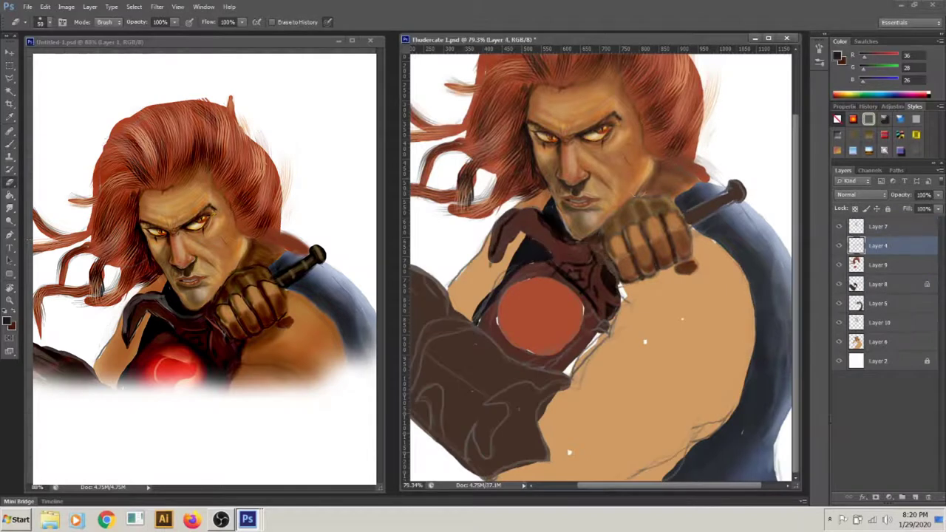
pyautogui.moveTo(577, 258); pyautogui.dragTo(494, 316)
pyautogui.moveTo(728, 187); pyautogui.dragTo(681, 207)
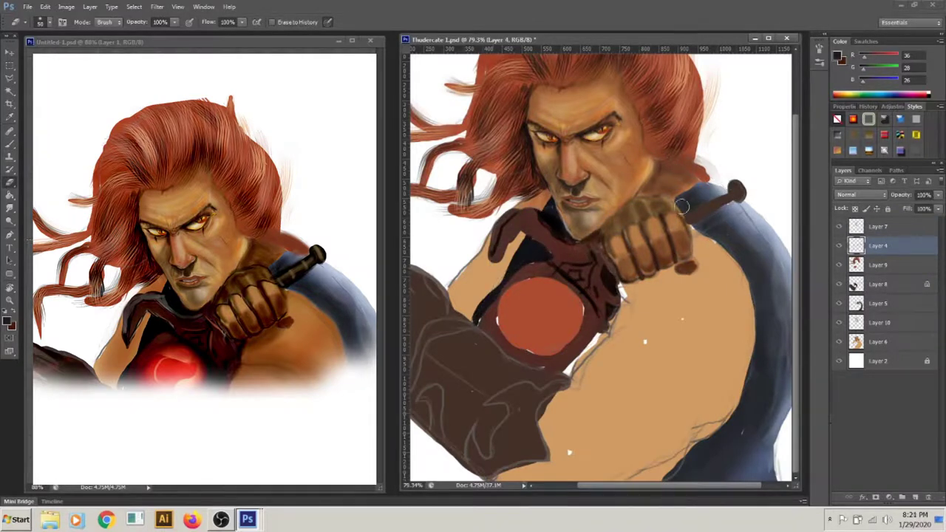
# On Layer 9, sample the chest-circle red and set a size-10 brush at Normal blending.
pyautogui.press('i')
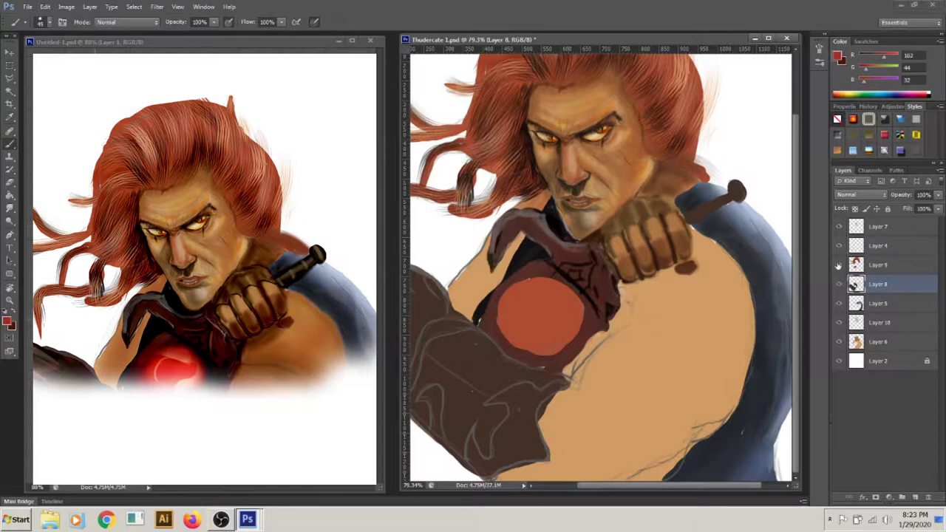
pyautogui.click(878, 265)
pyautogui.click(539, 316)
pyautogui.click(539, 317)
pyautogui.press('b')
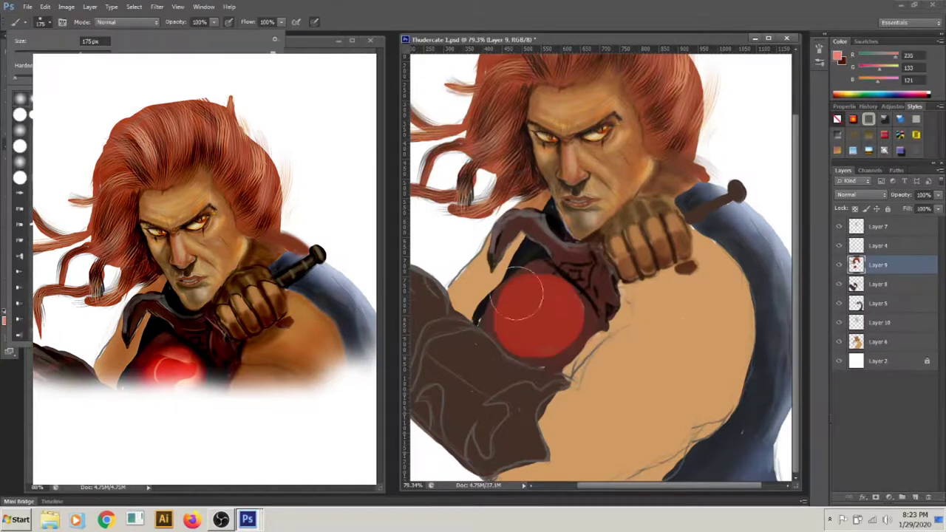
pyautogui.click(126, 21)
pyautogui.click(103, 33)
pyautogui.keyDown('alt'); pyautogui.click(534, 328); pyautogui.keyUp('alt')
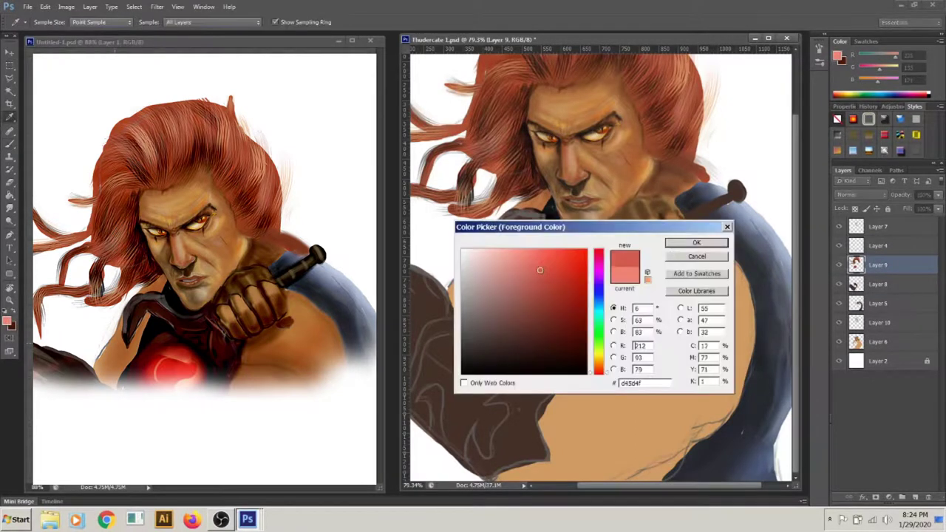
pyautogui.press('[')
pyautogui.press('[')
pyautogui.press('[')
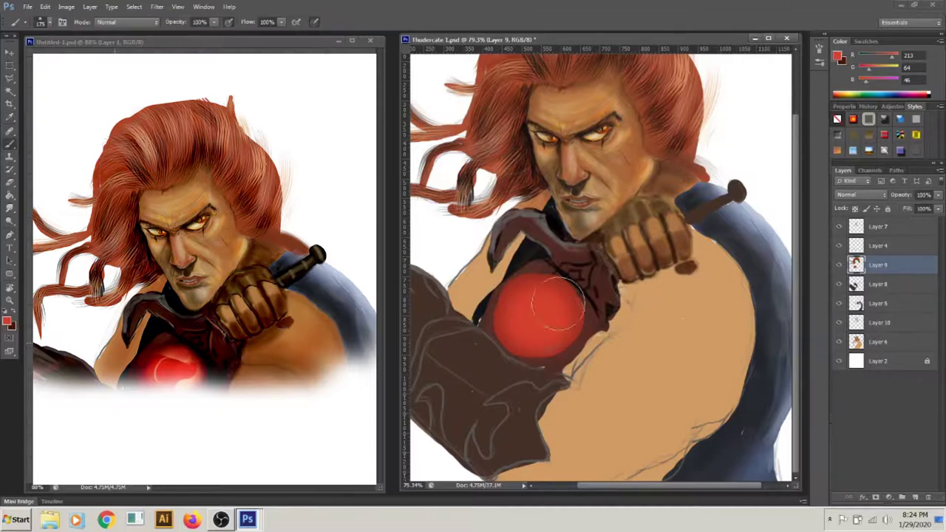
# Shade the red chest circle with darker reds and paint the cat-head emblem.
pyautogui.keyDown('alt'); pyautogui.click(559, 293); pyautogui.keyUp('alt')
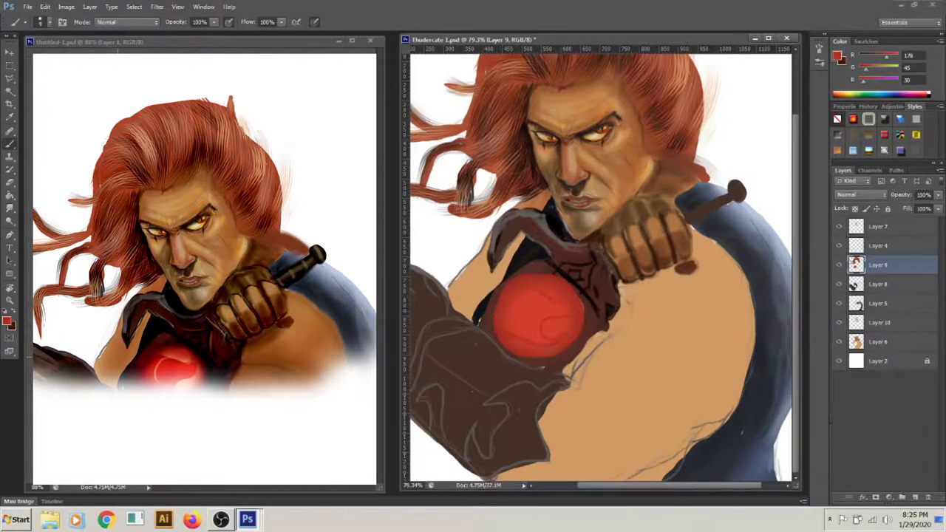
pyautogui.moveTo(553, 312); pyautogui.dragTo(515, 328)
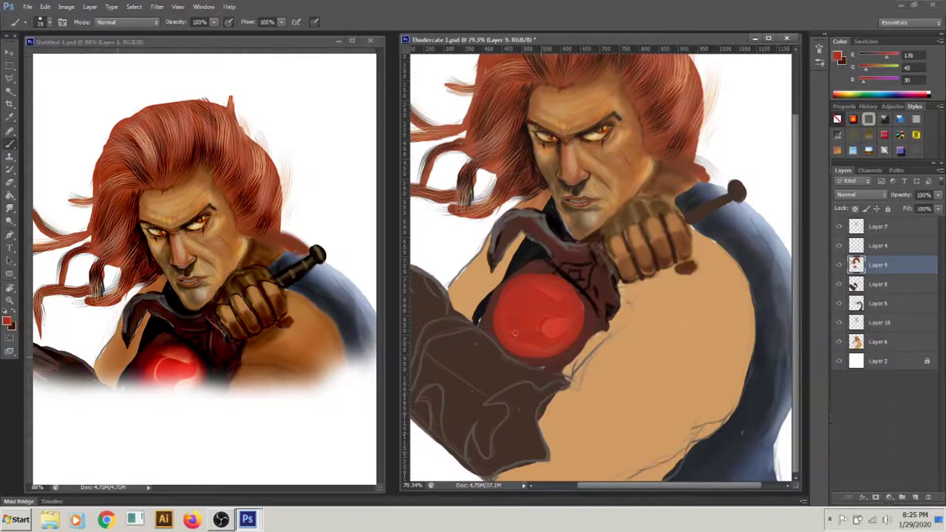
pyautogui.keyDown('alt'); pyautogui.click(539, 283); pyautogui.keyUp('alt')
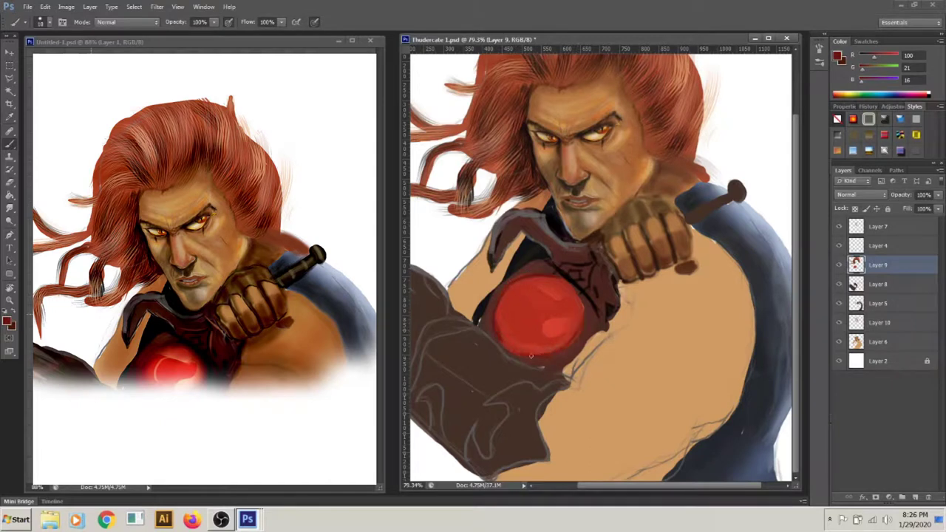
pyautogui.moveTo(549, 340)
pyautogui.mouseDown()
pyautogui.moveTo(554, 296)
pyautogui.moveTo(503, 325)
pyautogui.moveTo(532, 342)
pyautogui.moveTo(541, 303)
pyautogui.mouseUp()
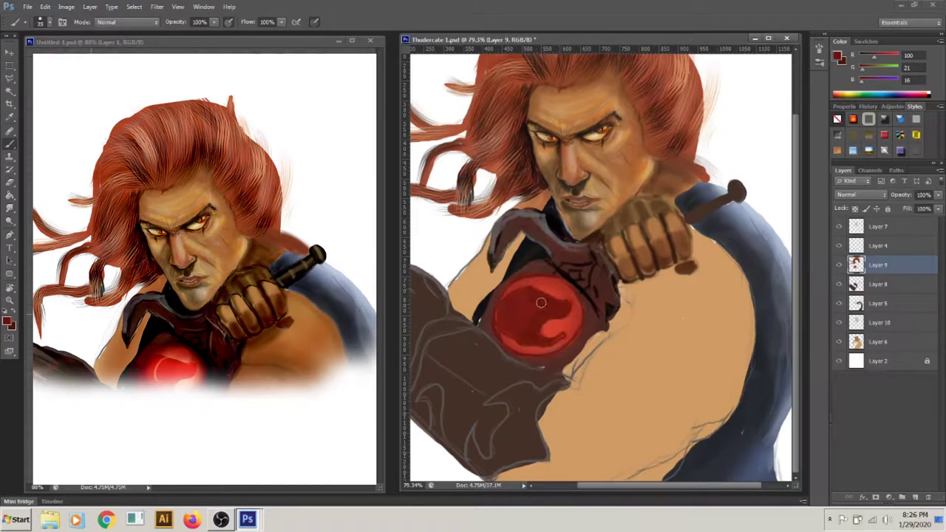
pyautogui.keyDown('alt'); pyautogui.click(544, 291); pyautogui.keyUp('alt')
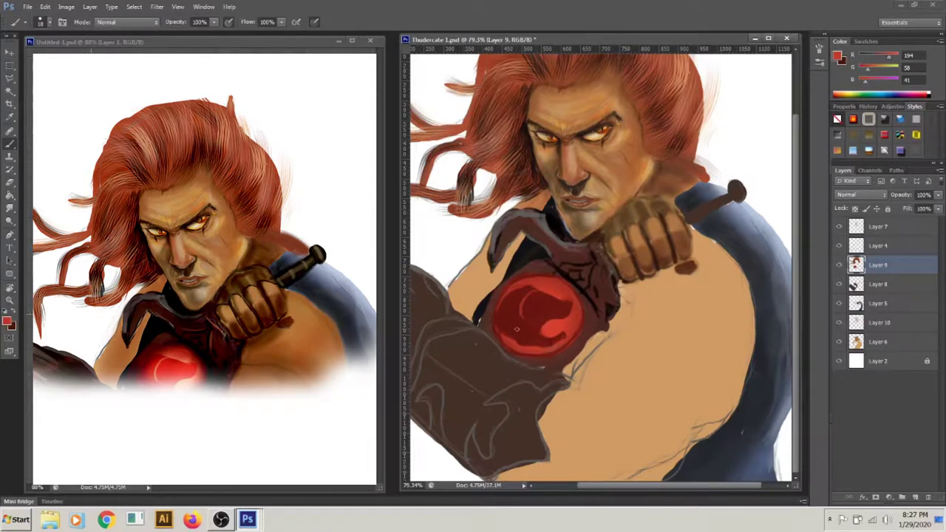
# Paint a pinkish highlight on a new layer set to Color Dodge so the emblem glows.
pyautogui.hotkey('ctrl', 'shift', 'alt', 'n')
pyautogui.moveTo(528, 310); pyautogui.dragTo(551, 314)
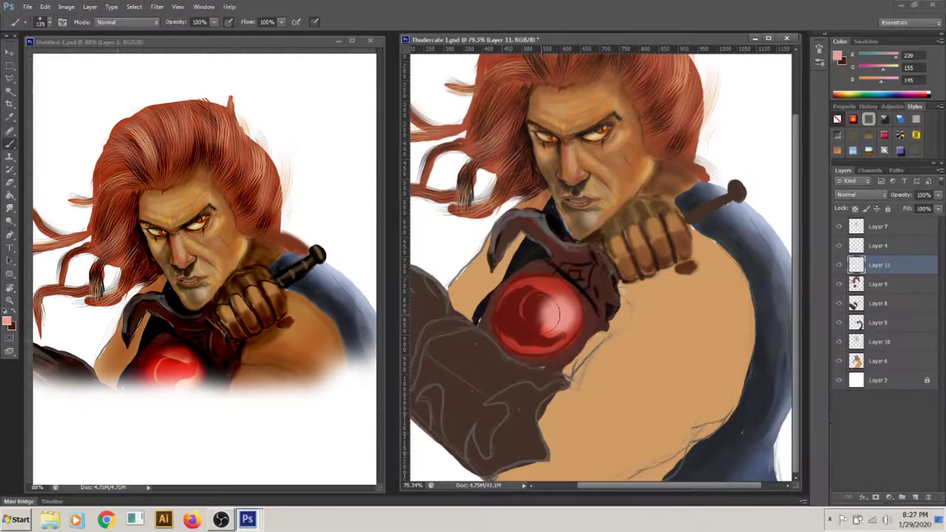
pyautogui.click(861, 195)
pyautogui.press('v')
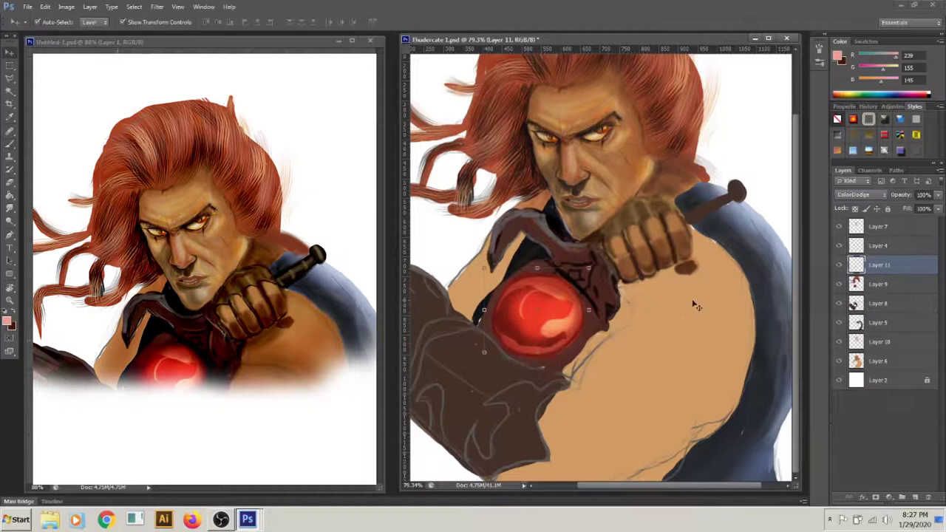
pyautogui.press('b')
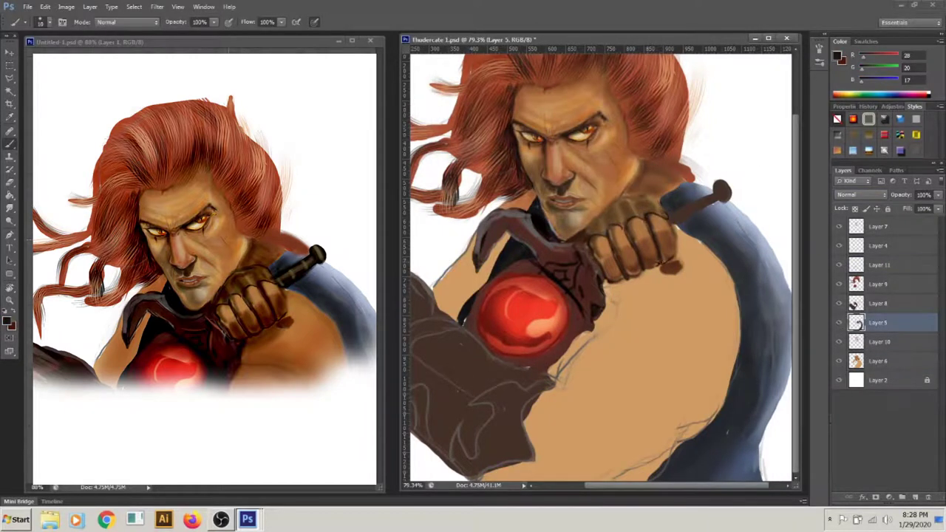
# Cover the chest sketch lines on Layer 8 and add a dark contour on the right chest on Layer 6.
pyautogui.click(834, 304)
pyautogui.hscroll(-3, 558, 357)
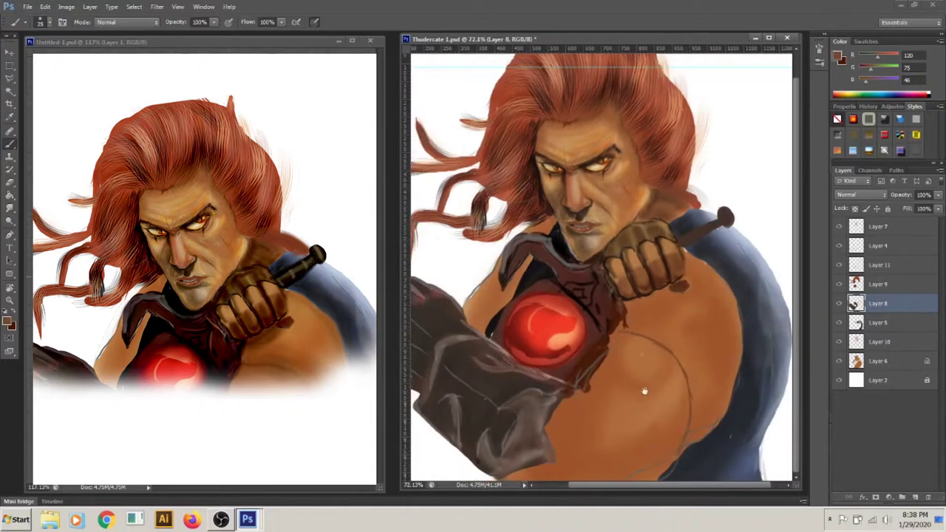
pyautogui.moveTo(651, 355); pyautogui.dragTo(614, 395)
pyautogui.keyDown('alt'); pyautogui.click(609, 334); pyautogui.keyUp('alt')
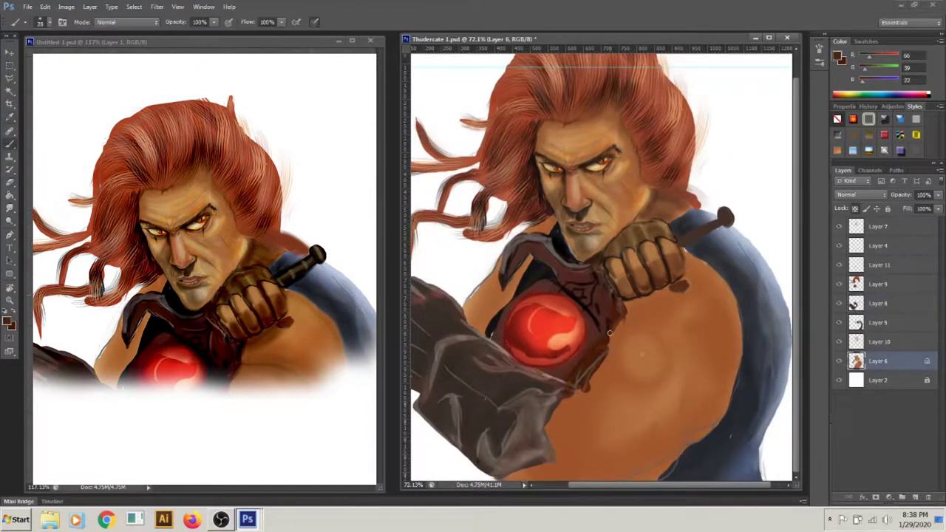
pyautogui.moveTo(737, 355); pyautogui.dragTo(716, 403)
pyautogui.moveTo(660, 401); pyautogui.dragTo(679, 405)
pyautogui.moveTo(563, 436); pyautogui.dragTo(550, 436)
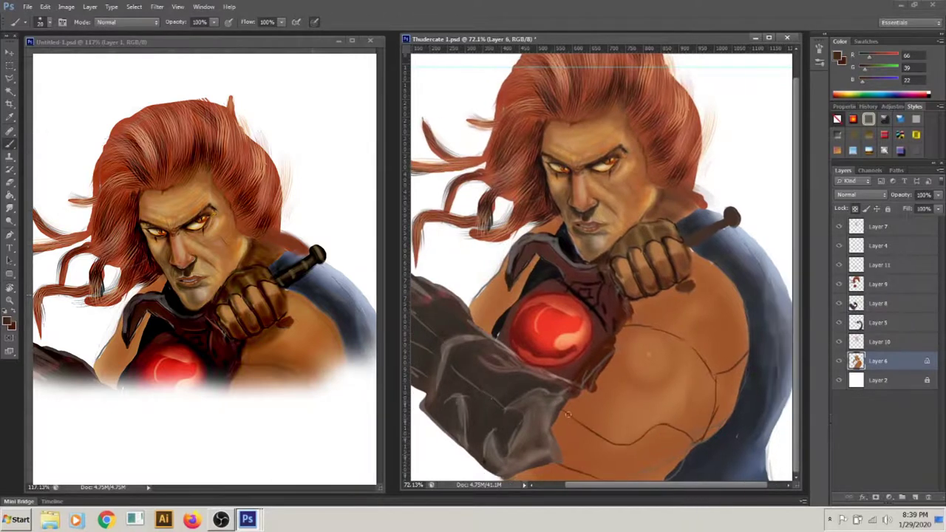
# Add a faint 43% stroke along the lower chest and light tan strokes on the shoulder.
pyautogui.press('4')
pyautogui.press('3')
pyautogui.moveTo(695, 423); pyautogui.dragTo(654, 432)
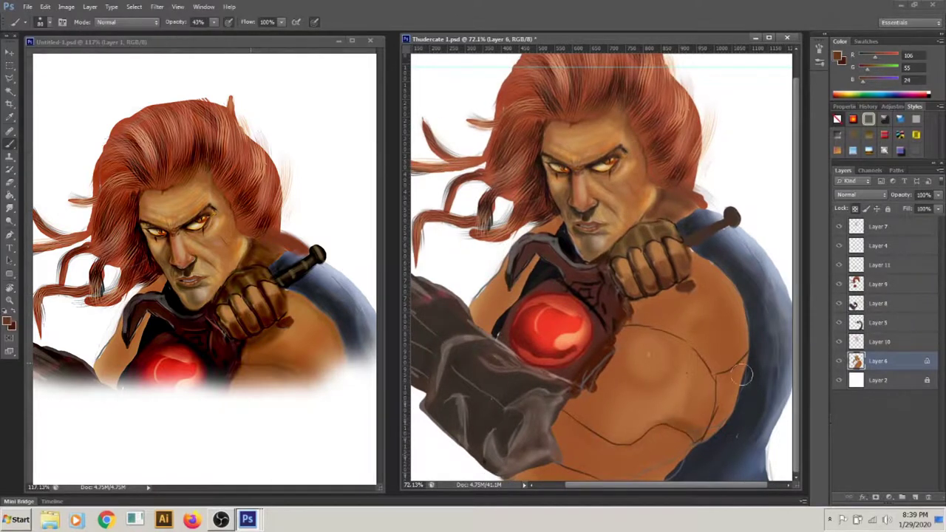
pyautogui.moveTo(706, 337); pyautogui.dragTo(744, 343)
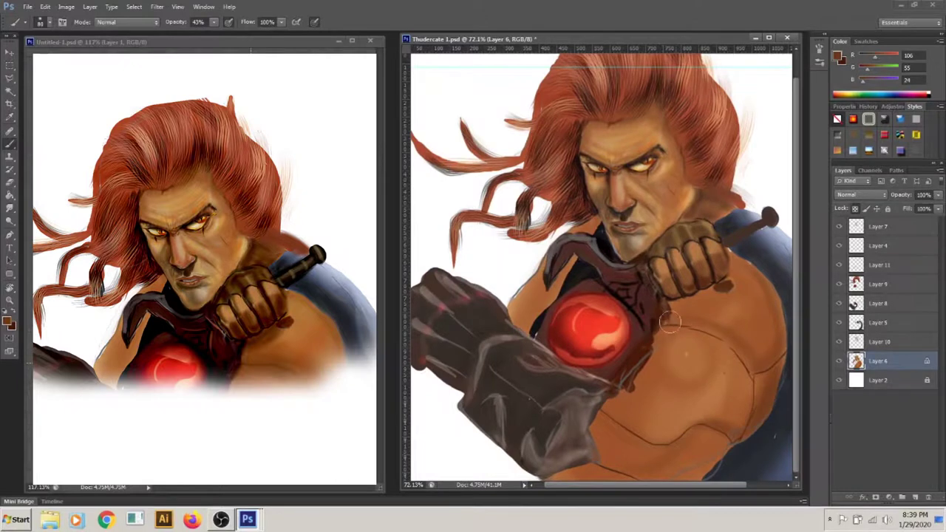
pyautogui.keyDown('alt'); pyautogui.click(746, 311); pyautogui.keyUp('alt')
pyautogui.press(']')
pyautogui.press(']')
pyautogui.press(']')
pyautogui.keyDown('alt'); pyautogui.click(710, 285); pyautogui.keyUp('alt')
pyautogui.moveTo(698, 273)
pyautogui.mouseDown()
pyautogui.moveTo(761, 318)
pyautogui.moveTo(721, 450)
pyautogui.mouseUp()
pyautogui.press('[')
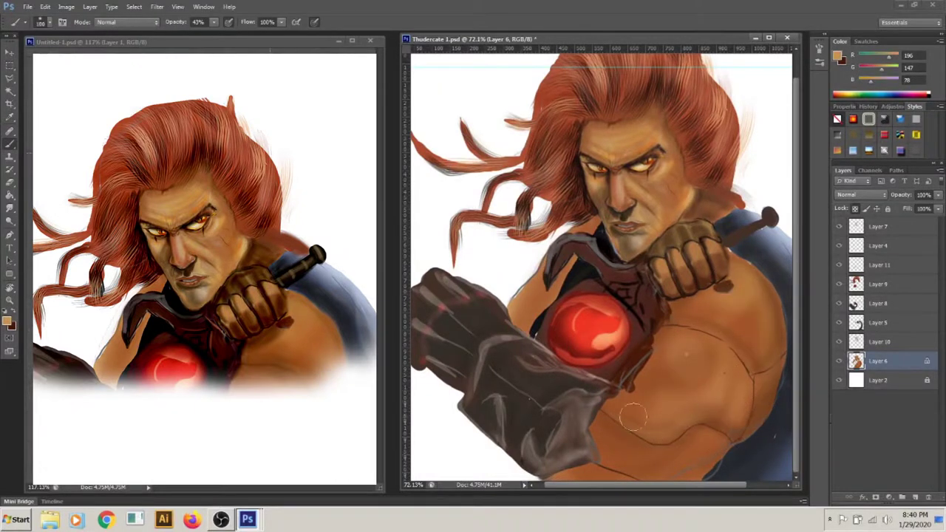
# Blend the chest skin shading with the Smudge tool using warm brown and orange skin tones.
pyautogui.moveTo(613, 373)
pyautogui.mouseDown()
pyautogui.moveTo(628, 381)
pyautogui.moveTo(648, 369)
pyautogui.mouseUp()
pyautogui.keyDown('alt'); pyautogui.click(615, 448); pyautogui.keyUp('alt')
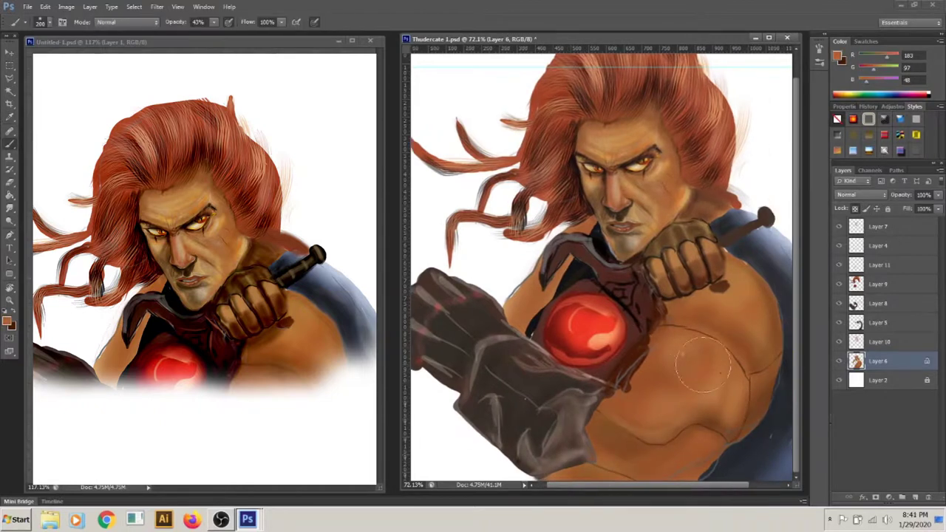
pyautogui.press('r')
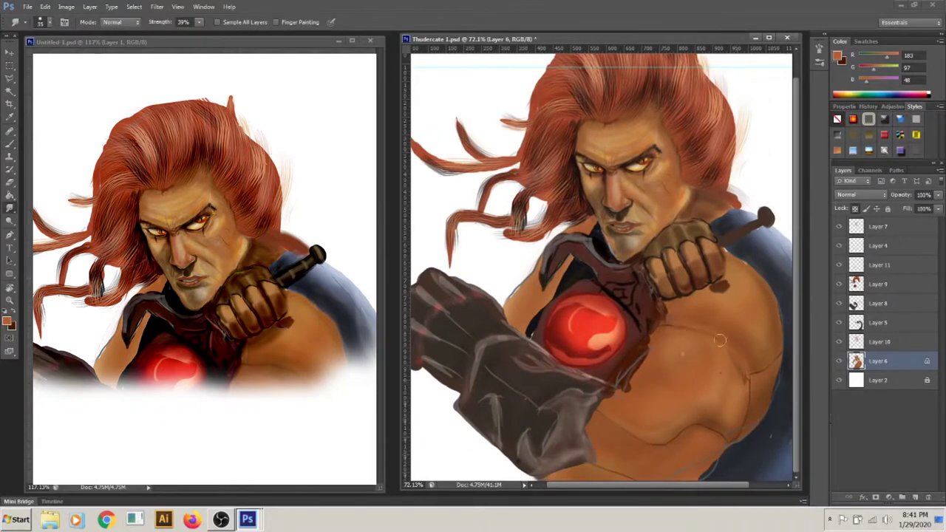
pyautogui.press('b')
pyautogui.keyDown('alt'); pyautogui.click(637, 424); pyautogui.keyUp('alt')
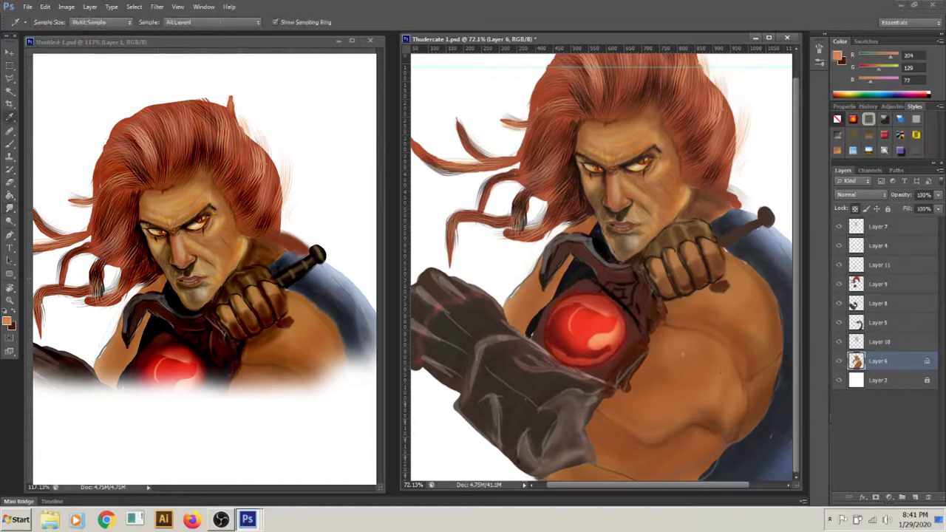
# On Layer 8, sample the gauntlet's near-black with a larger brush for shading.
pyautogui.moveTo(739, 332); pyautogui.dragTo(757, 349)
pyautogui.click(837, 306)
pyautogui.press(']')
pyautogui.press(']')
pyautogui.press(']')
pyautogui.keyDown('alt'); pyautogui.click(613, 406); pyautogui.keyUp('alt')
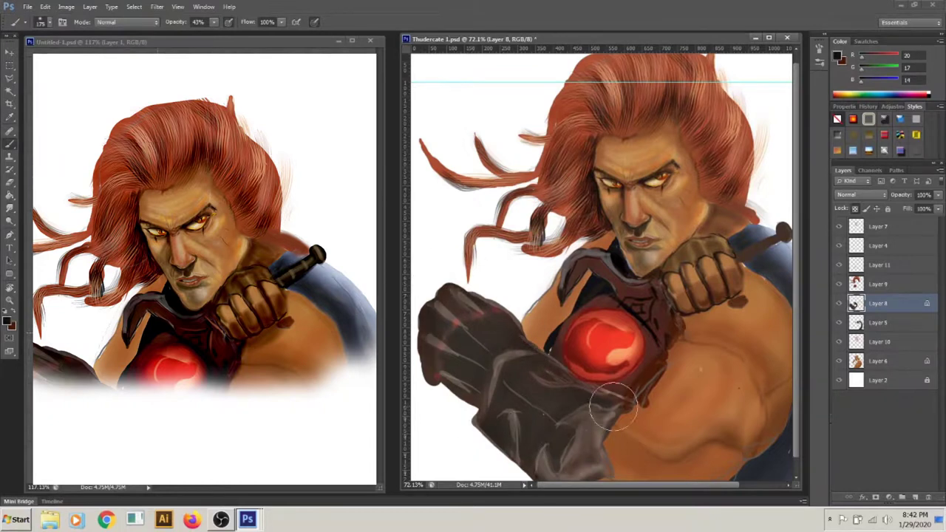
# Paint dark strokes over the red chest emblem on Layer 9, then remove them again.
pyautogui.scroll(-1, 613, 405)
pyautogui.press('[')
pyautogui.press('[')
pyautogui.press('[')
pyautogui.hscroll(1, 620, 384)
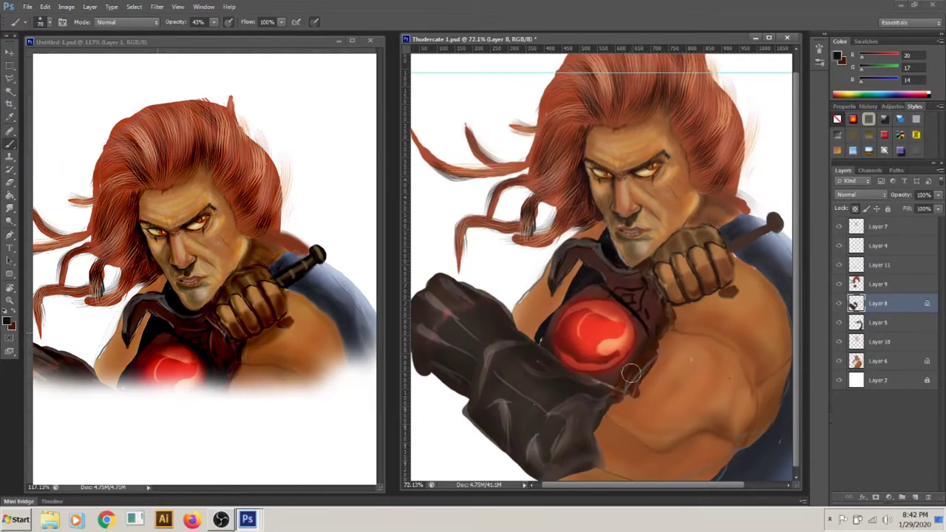
pyautogui.hotkey('alt', ']')
pyautogui.moveTo(640, 360)
pyautogui.mouseDown()
pyautogui.moveTo(612, 295)
pyautogui.moveTo(579, 369)
pyautogui.moveTo(556, 332)
pyautogui.moveTo(594, 333)
pyautogui.mouseUp()
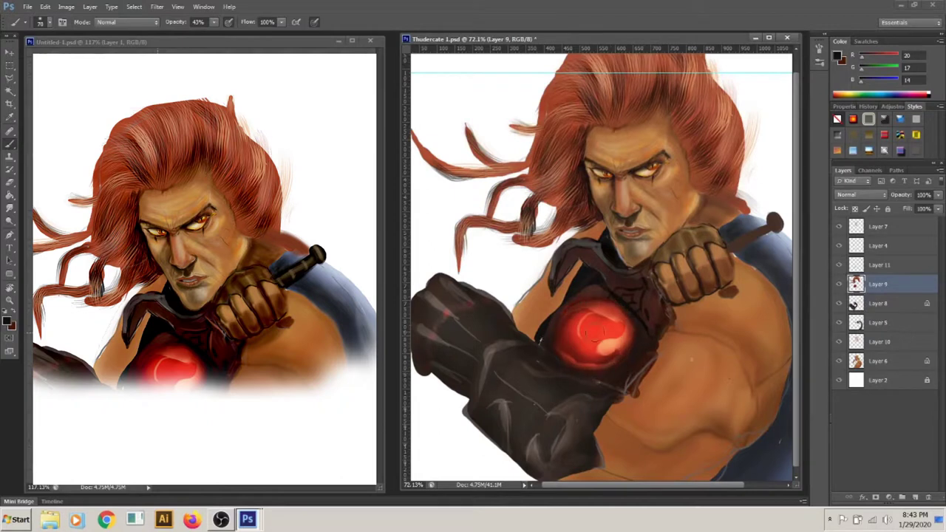
pyautogui.press('e')
pyautogui.moveTo(640, 360); pyautogui.dragTo(584, 326)
pyautogui.hotkey('alt', ']')
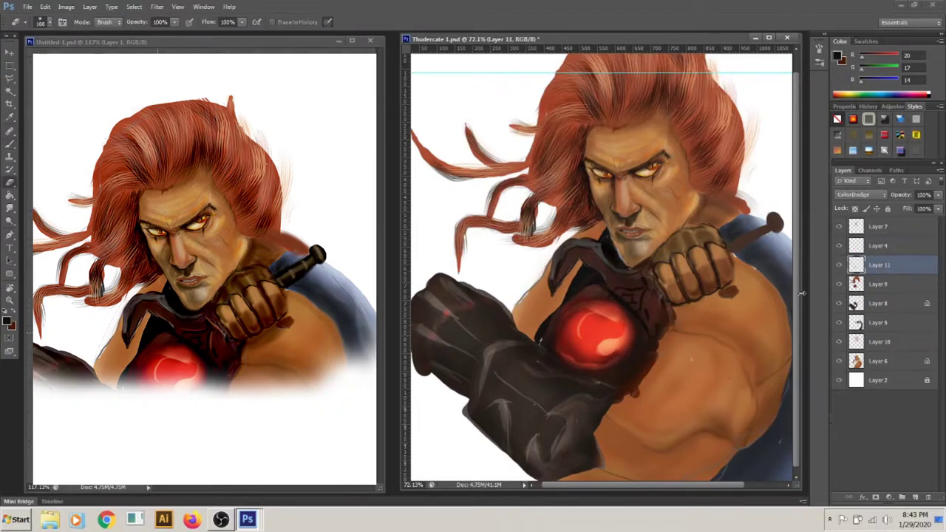
pyautogui.press('b')
# Sample a dark grey from the gauntlet at full opacity and add new empty Layer 12.
pyautogui.press('x')
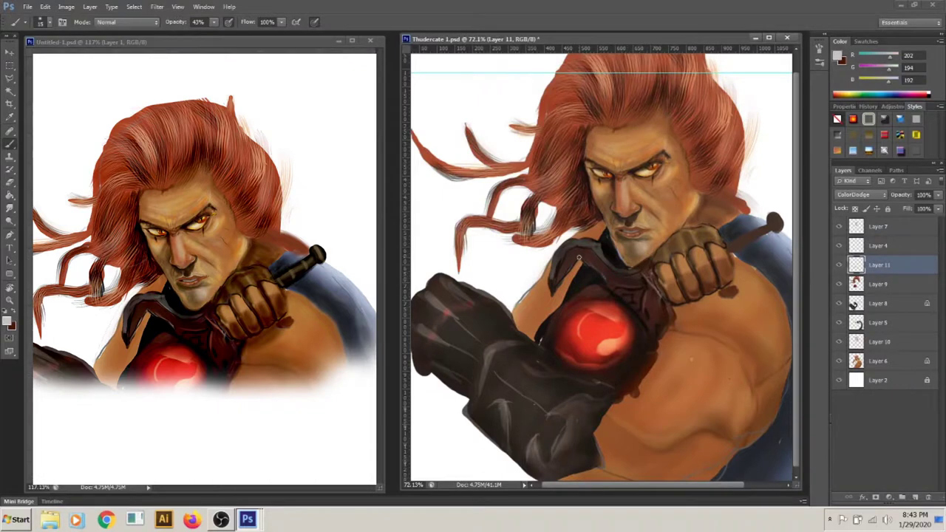
pyautogui.press('x')
pyautogui.press(']')
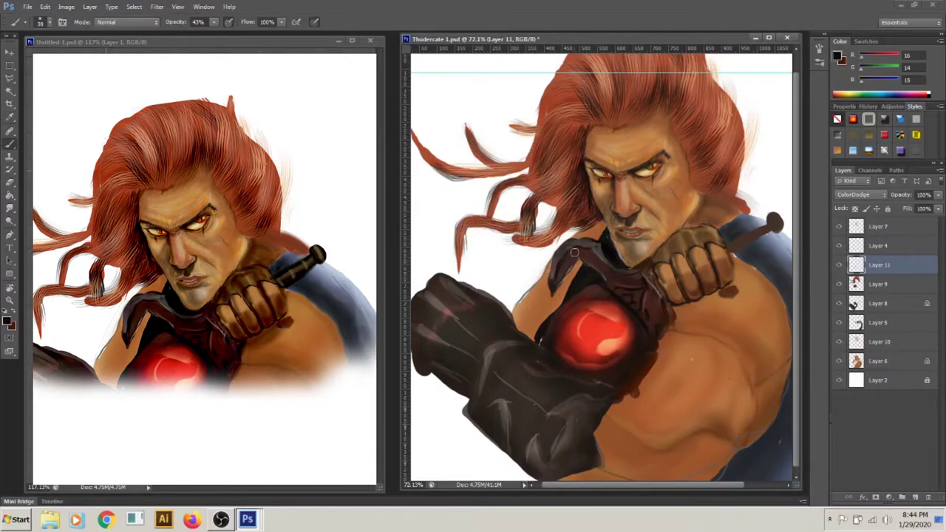
pyautogui.keyDown('alt'); pyautogui.click(569, 248); pyautogui.keyUp('alt')
pyautogui.press('0')
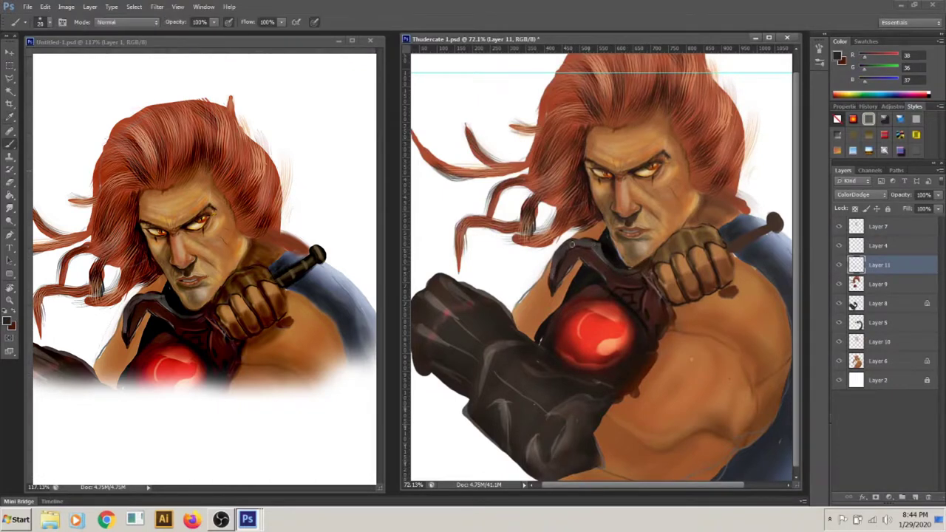
pyautogui.moveTo(541, 393); pyautogui.dragTo(501, 414)
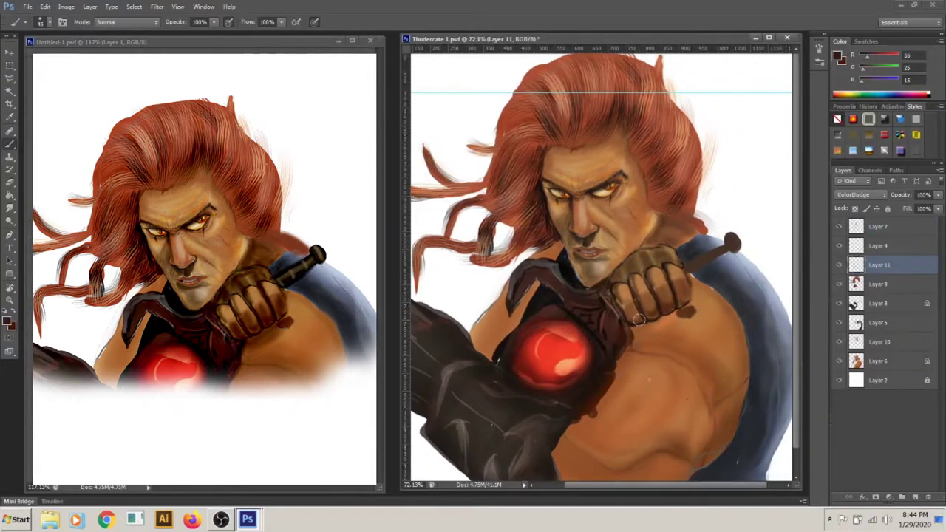
pyautogui.hotkey('ctrl', 'shift', 'alt', 'n')
pyautogui.press(']')
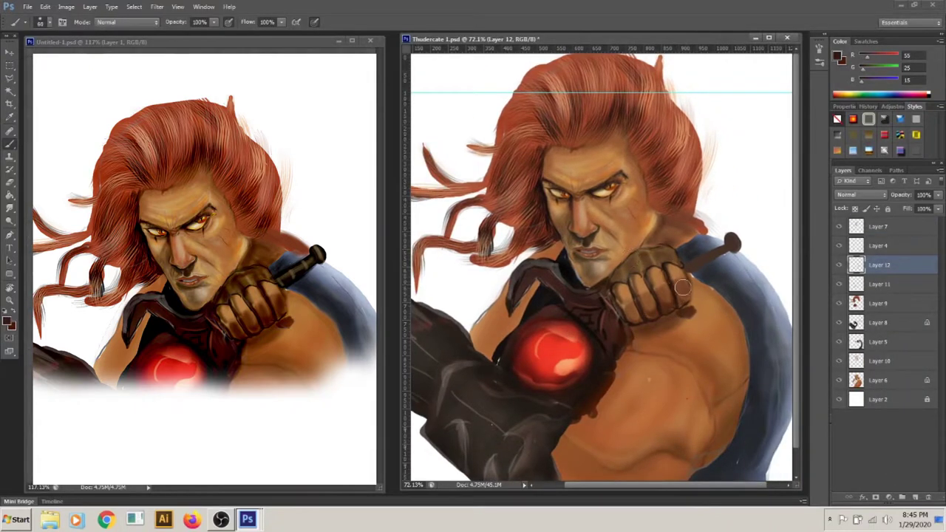
# On Layer 4, thicken the sword hilt with a smaller dark brown brush stroke.
pyautogui.keyDown('alt'); pyautogui.click(647, 254); pyautogui.keyUp('alt')
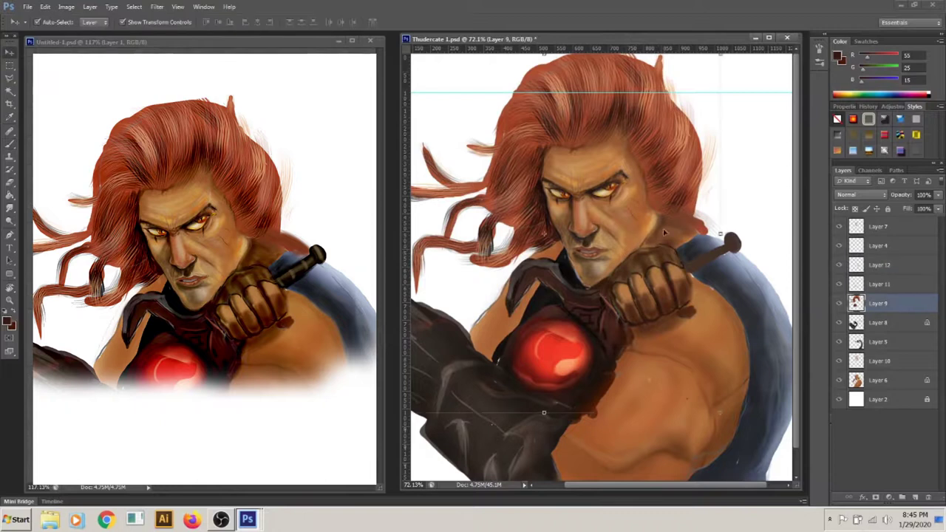
pyautogui.keyDown('ctrl'); pyautogui.click(643, 244); pyautogui.keyUp('ctrl')
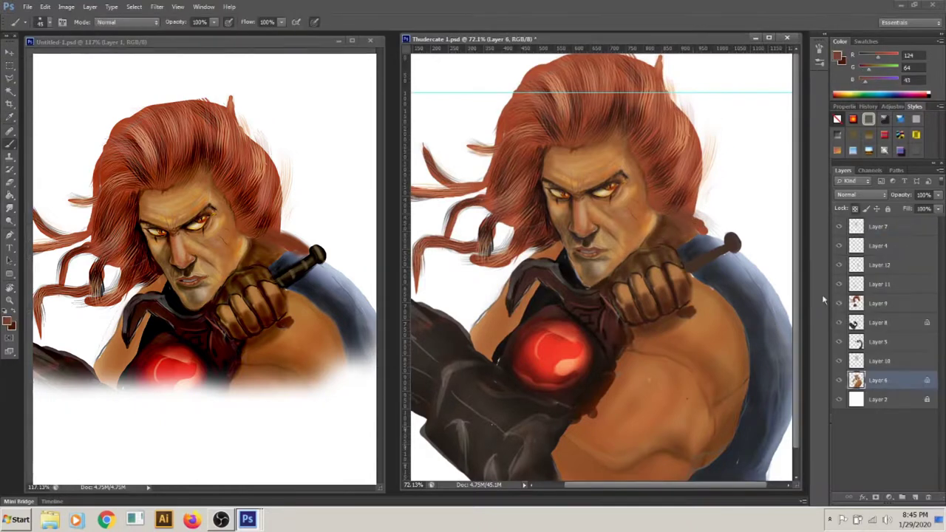
pyautogui.keyDown('ctrl'); pyautogui.click(641, 309); pyautogui.keyUp('ctrl')
pyautogui.press('[')
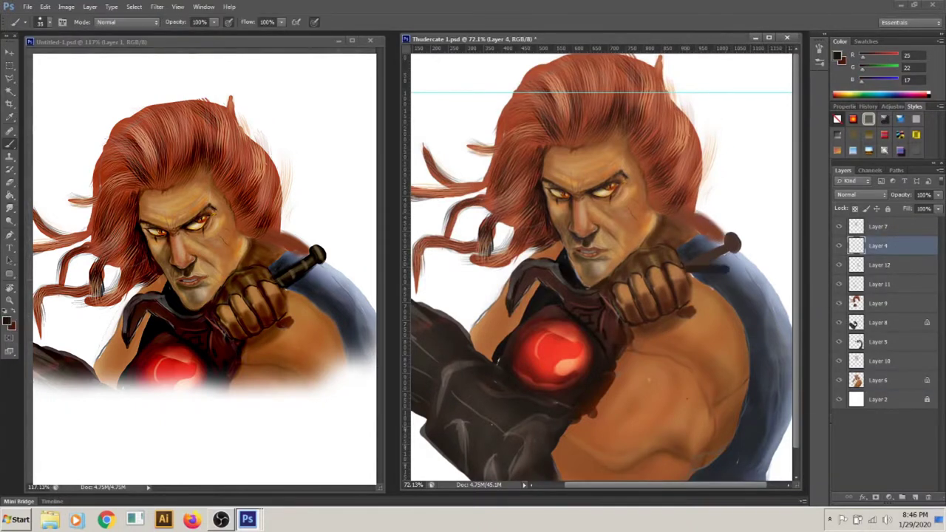
pyautogui.moveTo(687, 272); pyautogui.dragTo(733, 246)
# Lower brush opacity to 28% and add faint near-black shading across the gauntlet.
pyautogui.keyDown('alt'); pyautogui.click(712, 250); pyautogui.keyUp('alt')
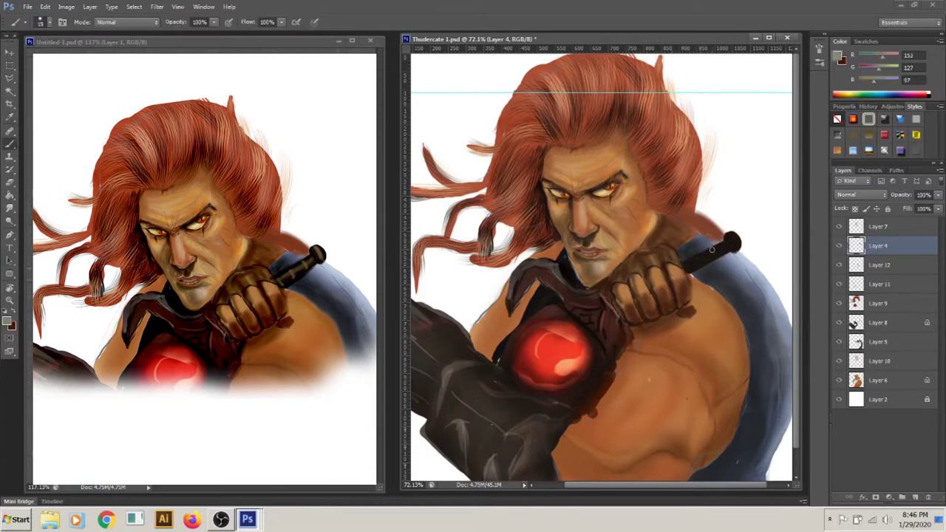
pyautogui.moveTo(213, 22); pyautogui.dragTo(177, 33)
pyautogui.keyDown('alt'); pyautogui.click(717, 259); pyautogui.keyUp('alt')
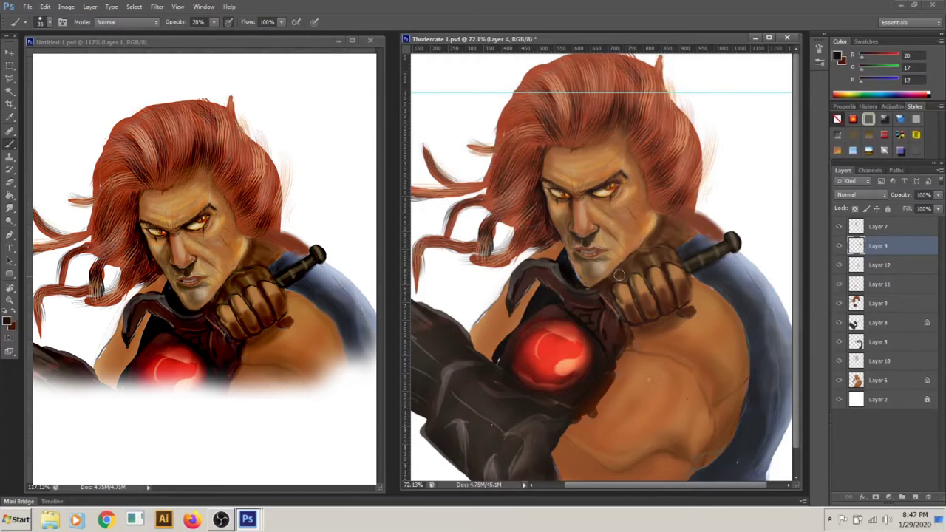
pyautogui.moveTo(527, 402); pyautogui.dragTo(578, 374)
pyautogui.moveTo(572, 422)
pyautogui.mouseDown()
pyautogui.moveTo(541, 451)
pyautogui.moveTo(492, 382)
pyautogui.mouseUp()
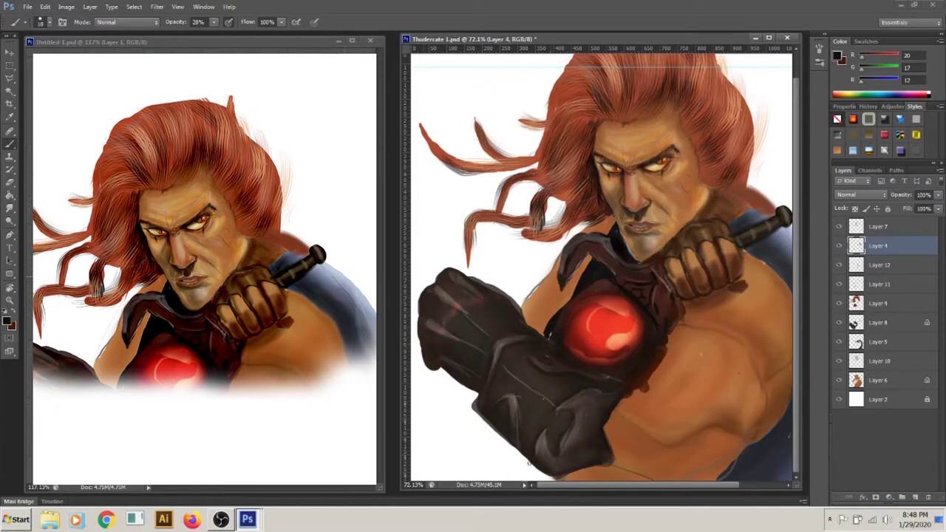
# Zoomed in, paint faint dark chin strokes and sample skin and shadow colours on Layer 7.
pyautogui.keyDown('alt'); pyautogui.scroll(5, 630, 229); pyautogui.keyUp('alt')
pyautogui.moveTo(625, 244); pyautogui.dragTo(675, 288)
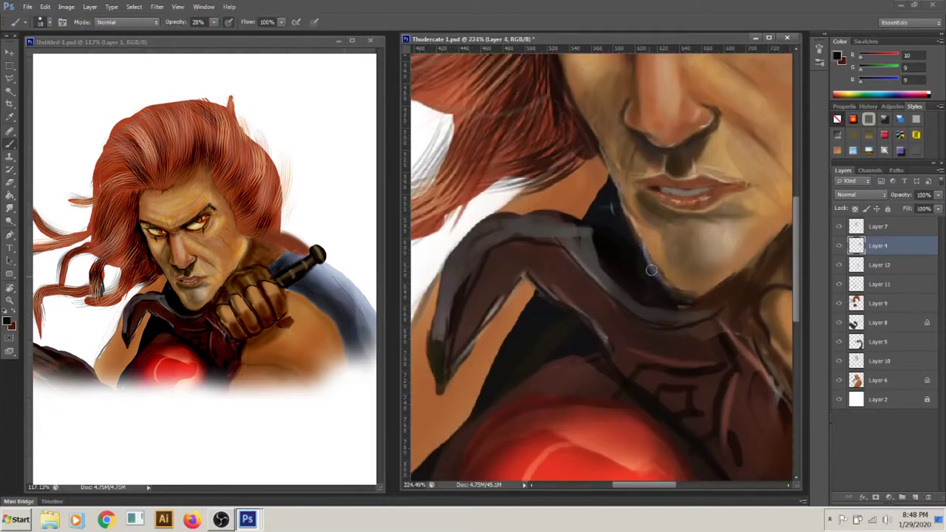
pyautogui.scroll(1, 650, 266)
pyautogui.hotkey('alt', ']')
pyautogui.keyDown('alt'); pyautogui.click(619, 197); pyautogui.keyUp('alt')
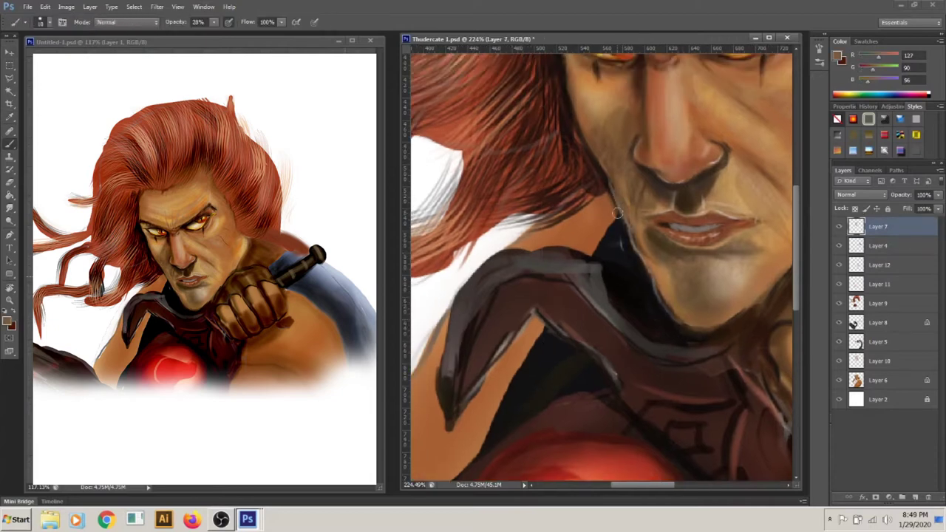
pyautogui.scroll(2, 619, 196)
pyautogui.keyDown('alt'); pyautogui.click(624, 216); pyautogui.keyUp('alt')
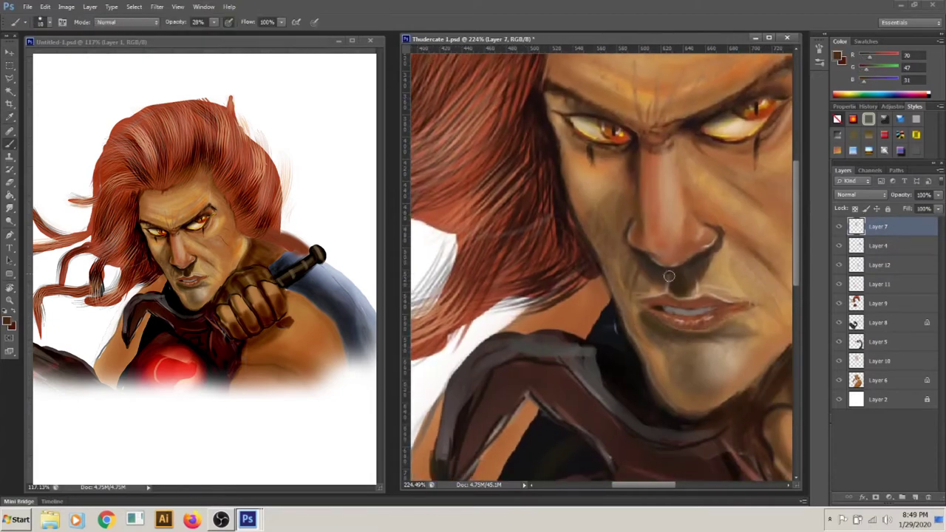
pyautogui.keyDown('alt'); pyautogui.scroll(-5, 625, 216); pyautogui.keyUp('alt')
pyautogui.keyDown('alt'); pyautogui.click(652, 311); pyautogui.keyUp('alt')
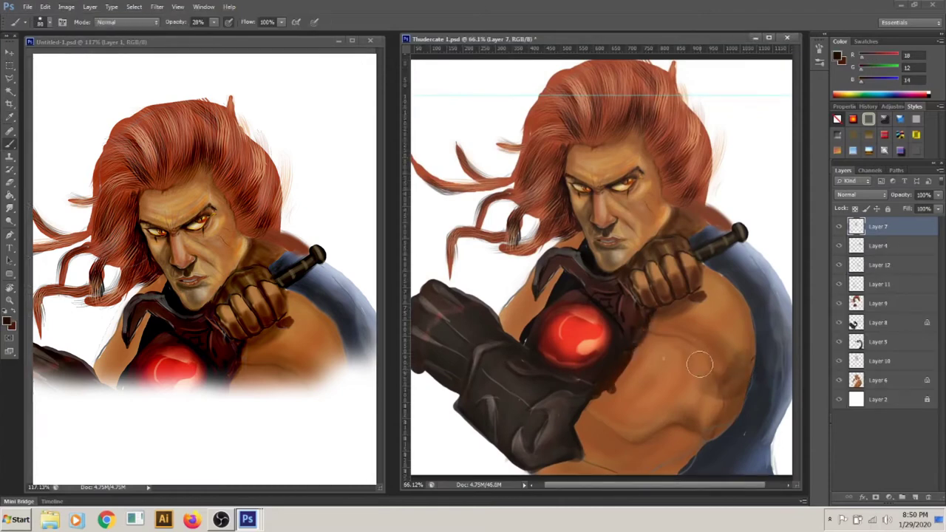
# Zoom out to the full canvas and sample the orange skin tone.
pyautogui.keyDown('alt'); pyautogui.scroll(-1, 697, 359); pyautogui.keyUp('alt')
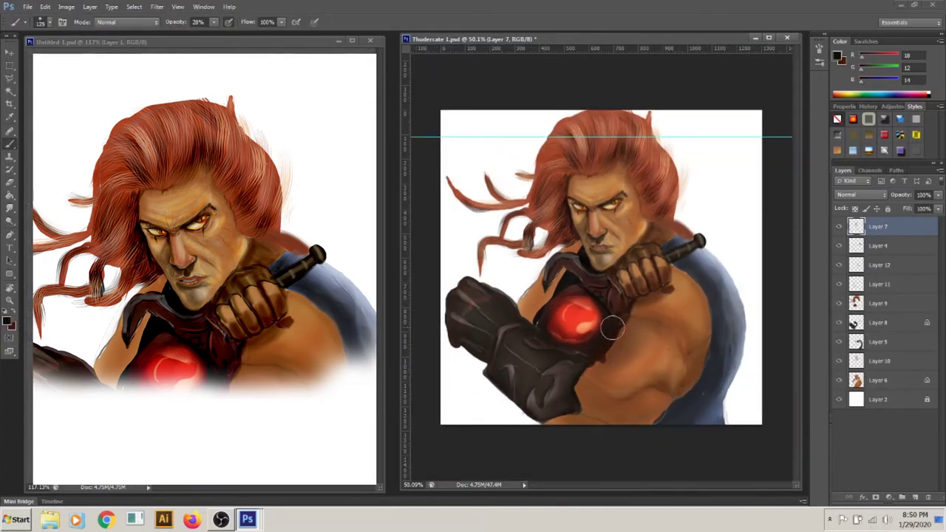
pyautogui.keyDown('alt'); pyautogui.click(613, 355); pyautogui.keyUp('alt')
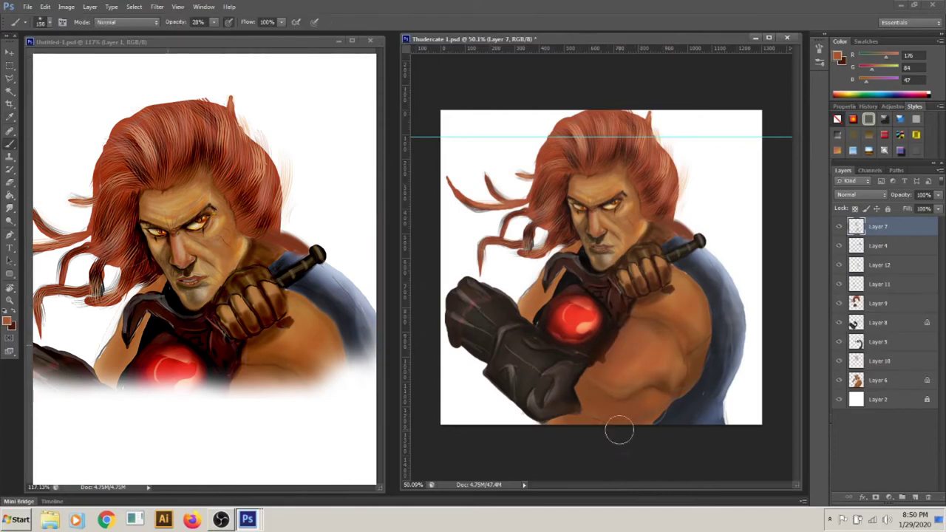